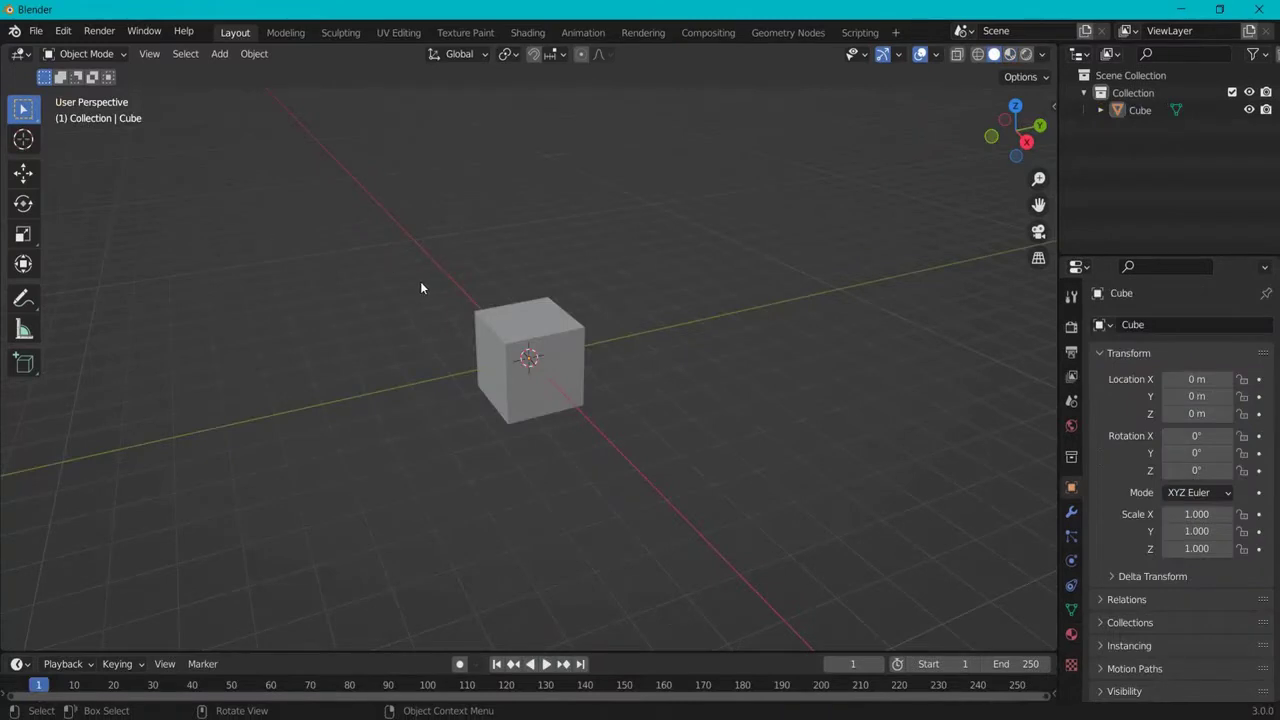
Open Preferences on the Add-ons list and filter it by 'tree' to check Sapling Tree Gen
left_click(63, 31)
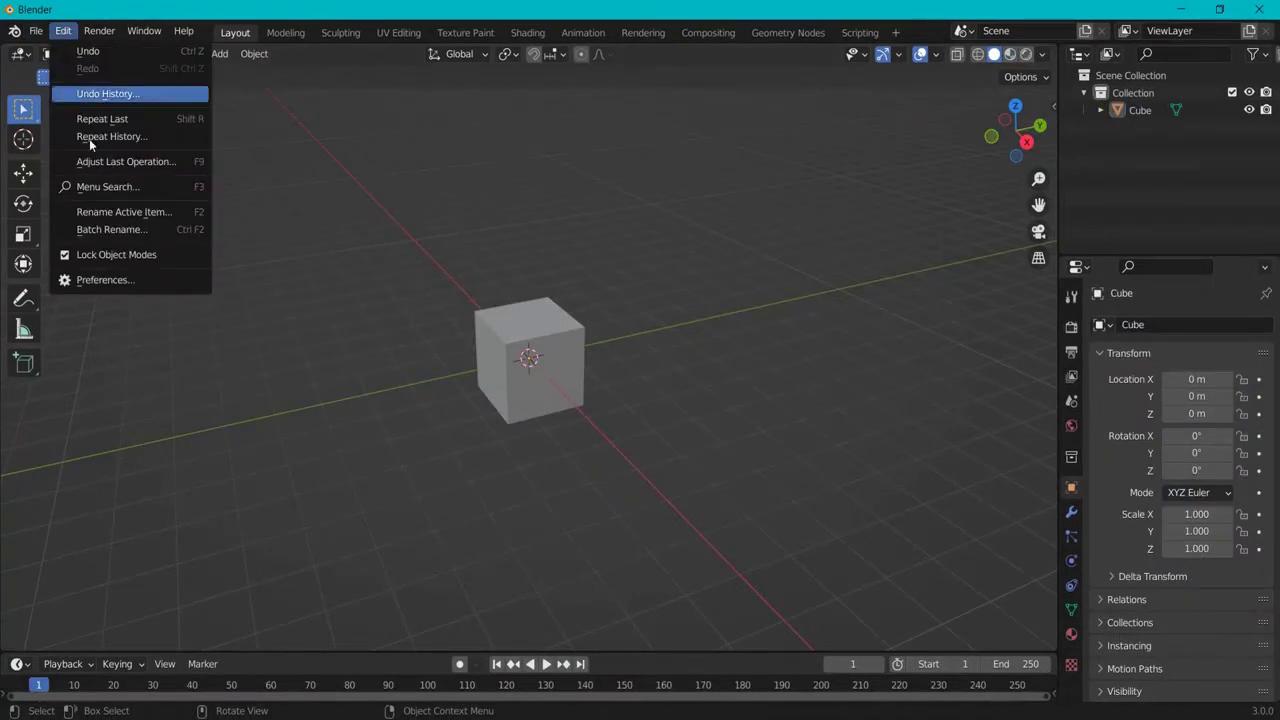
left_click(126, 280)
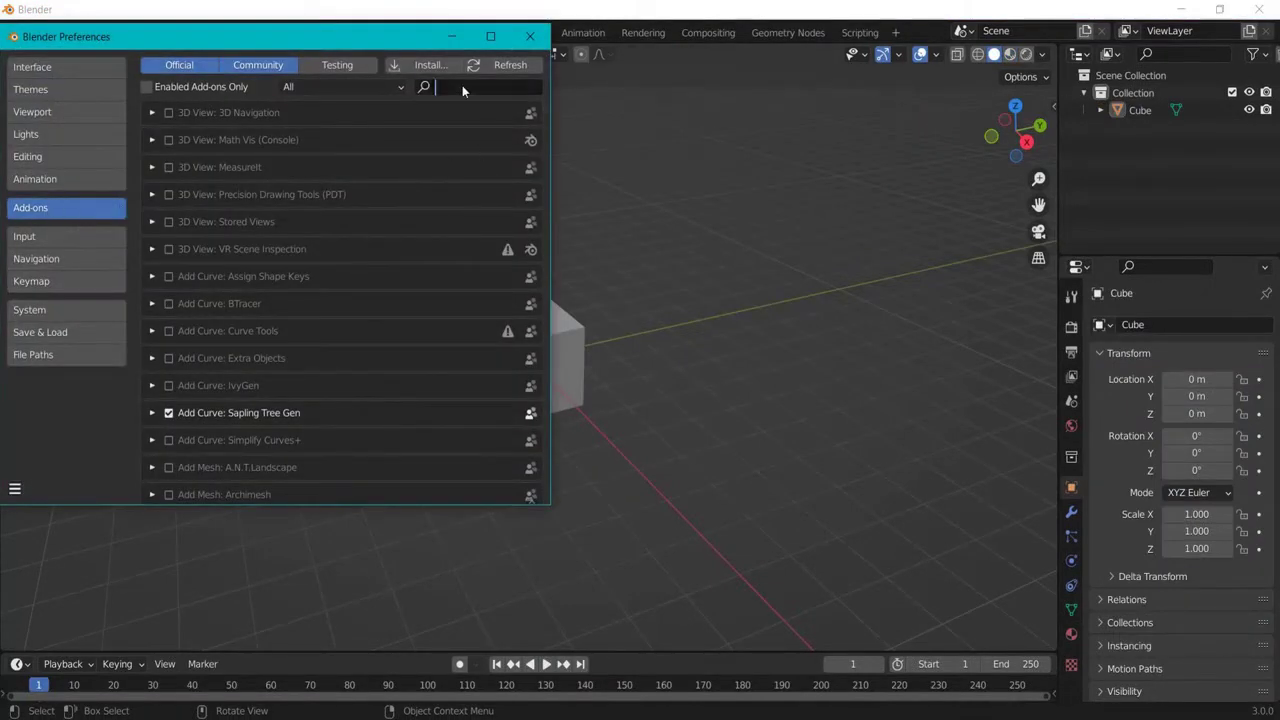
type("tree")
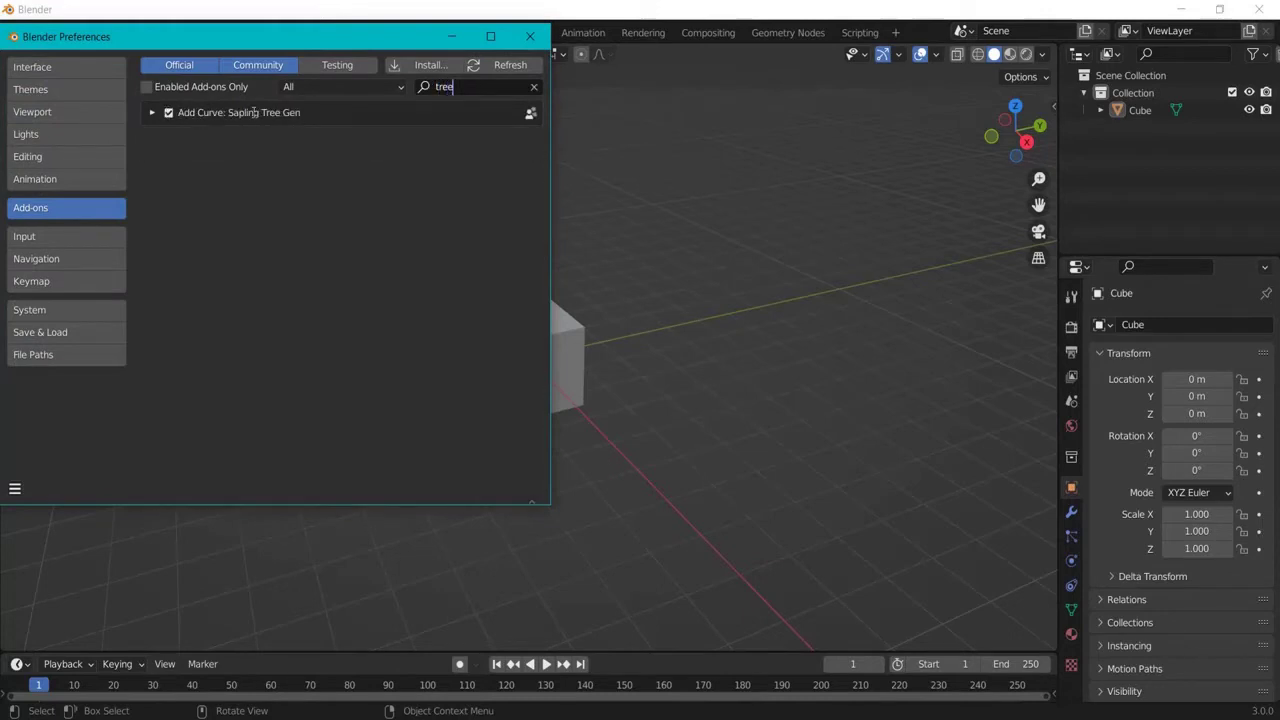
Close Preferences and delete the default cube
left_click(530, 36)
left_click(520, 320)
key("Delete")
Add a Sapling Tree Gen tree from the Curve add menu
key("shift+a")
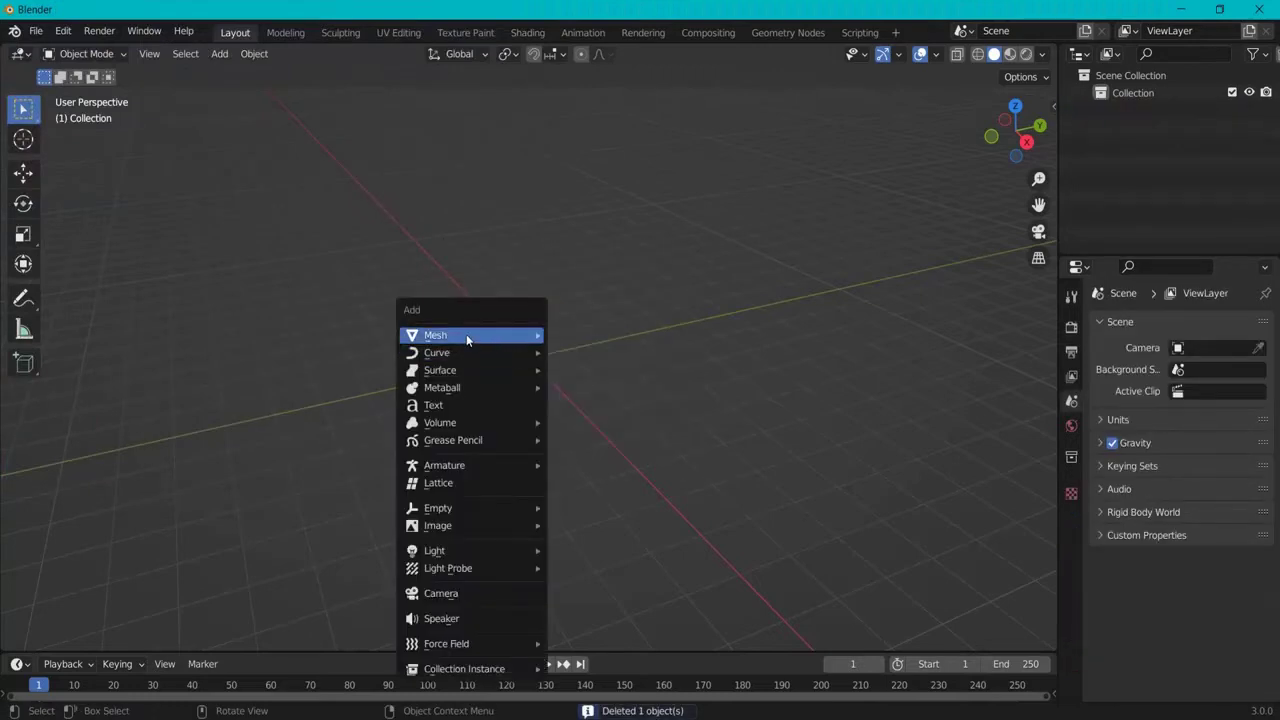
mouse_move(466, 337)
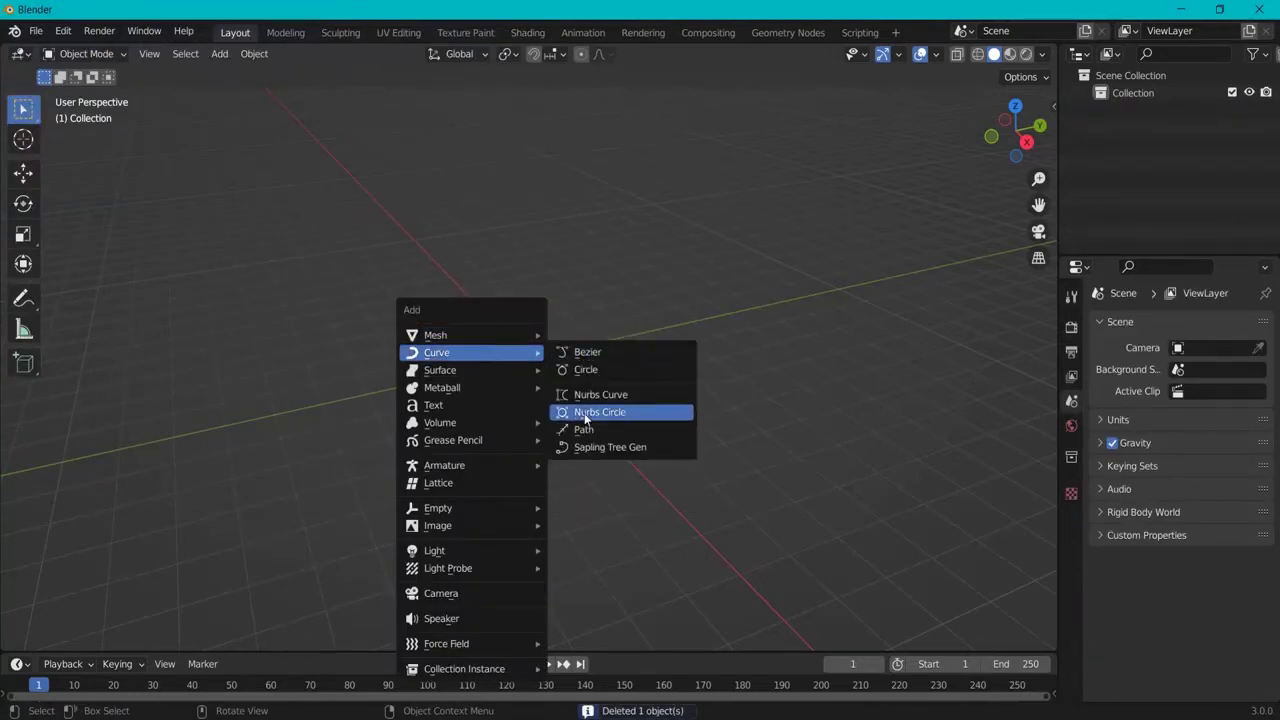
left_click(628, 448)
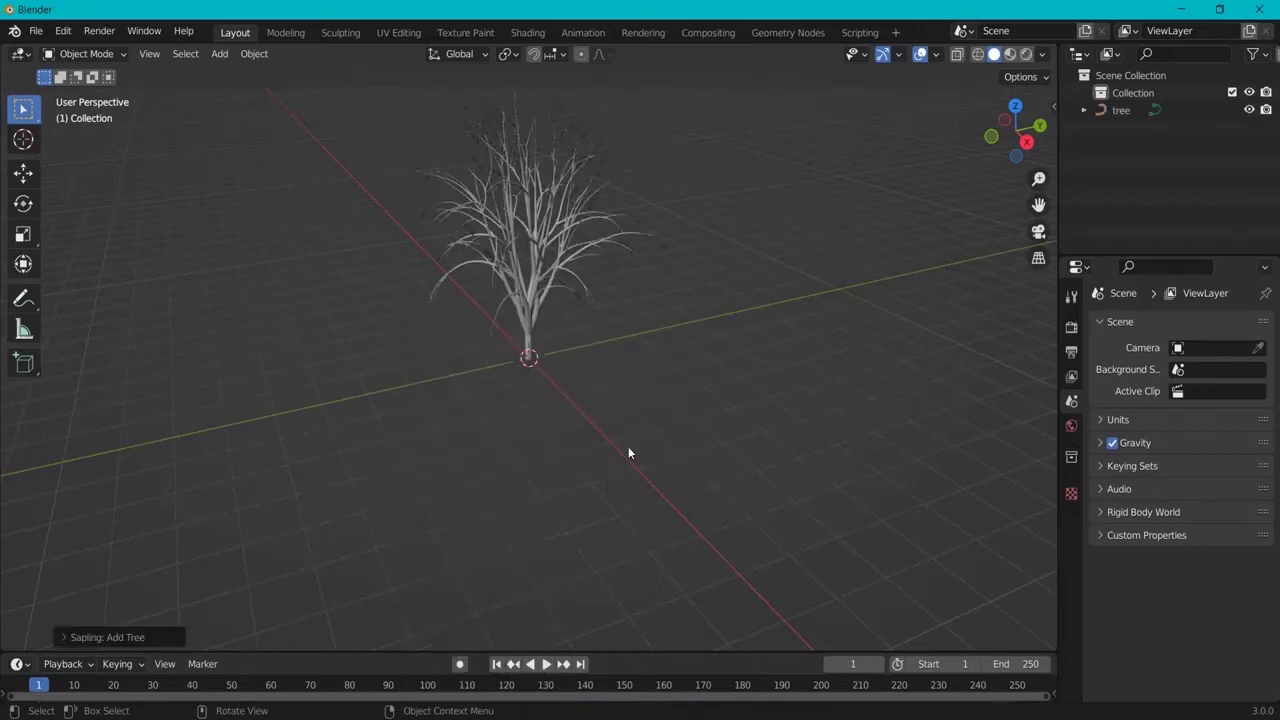
Expand the Add Tree settings, try the japanese_maple and small_pine presets, and frame the tree
left_click(63, 636)
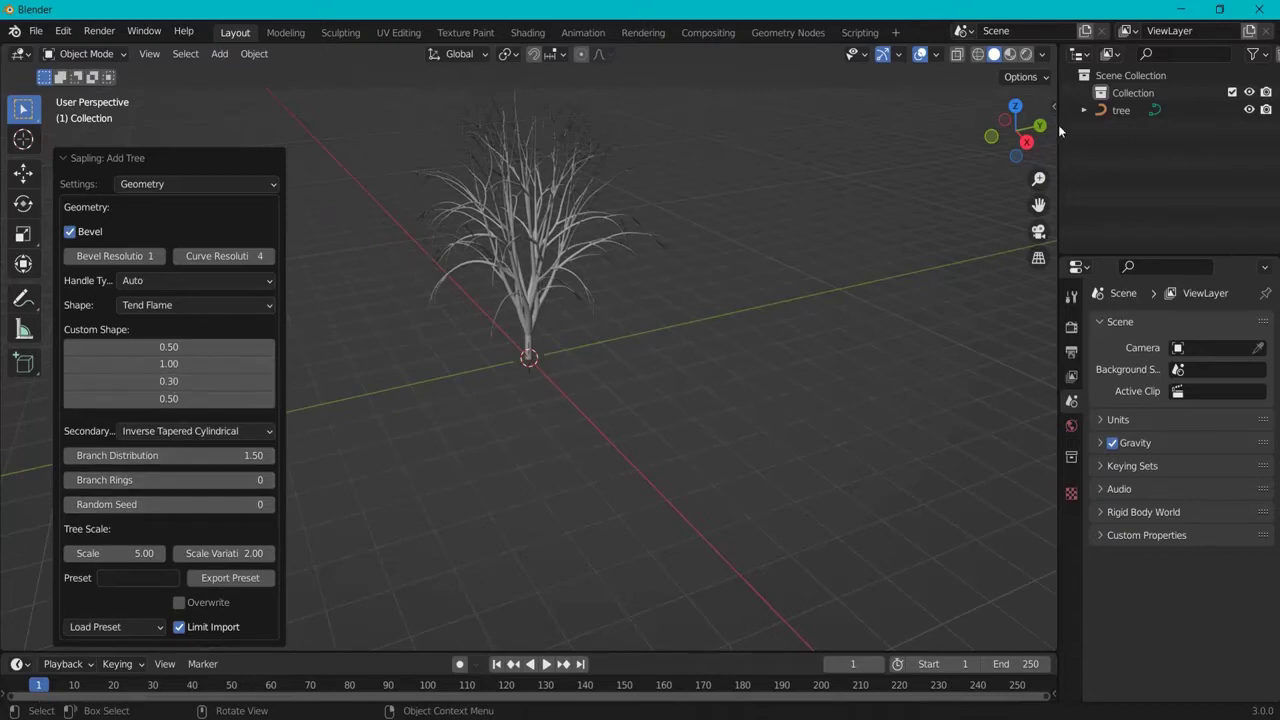
left_click(117, 630)
left_click(138, 624)
left_click(128, 568)
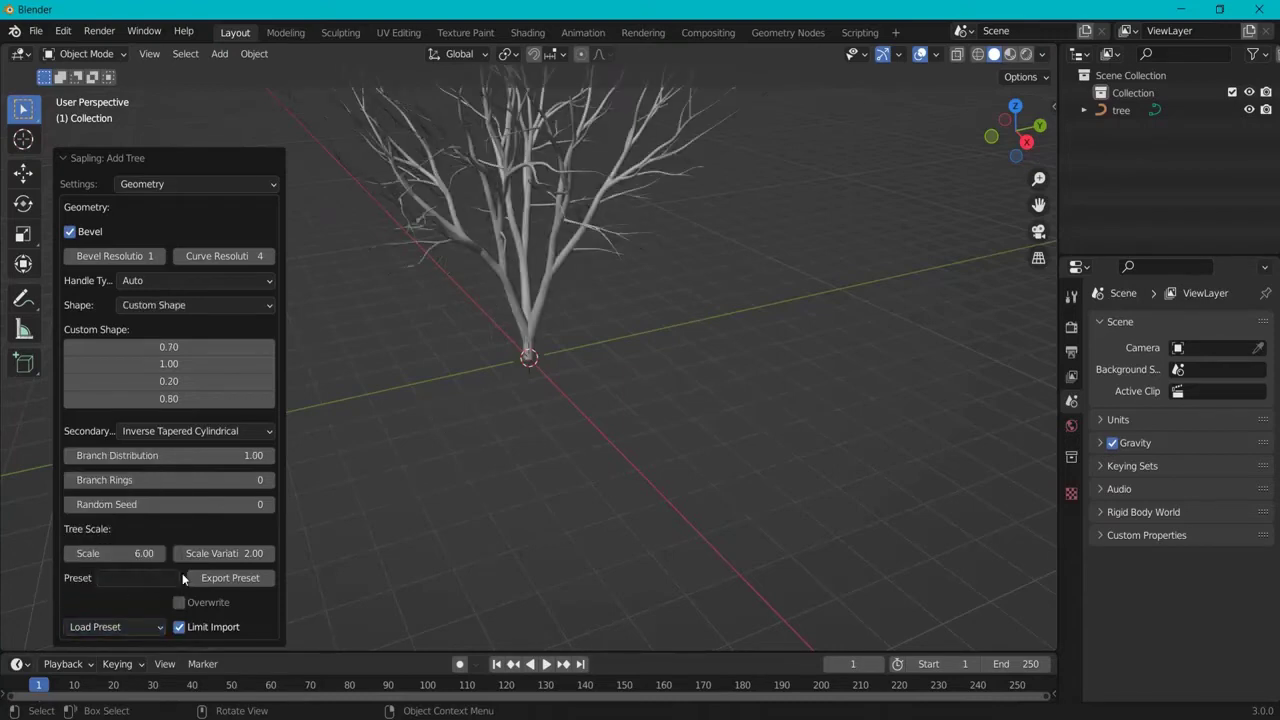
left_click(112, 626)
left_click(136, 519)
key("KP_Decimal")
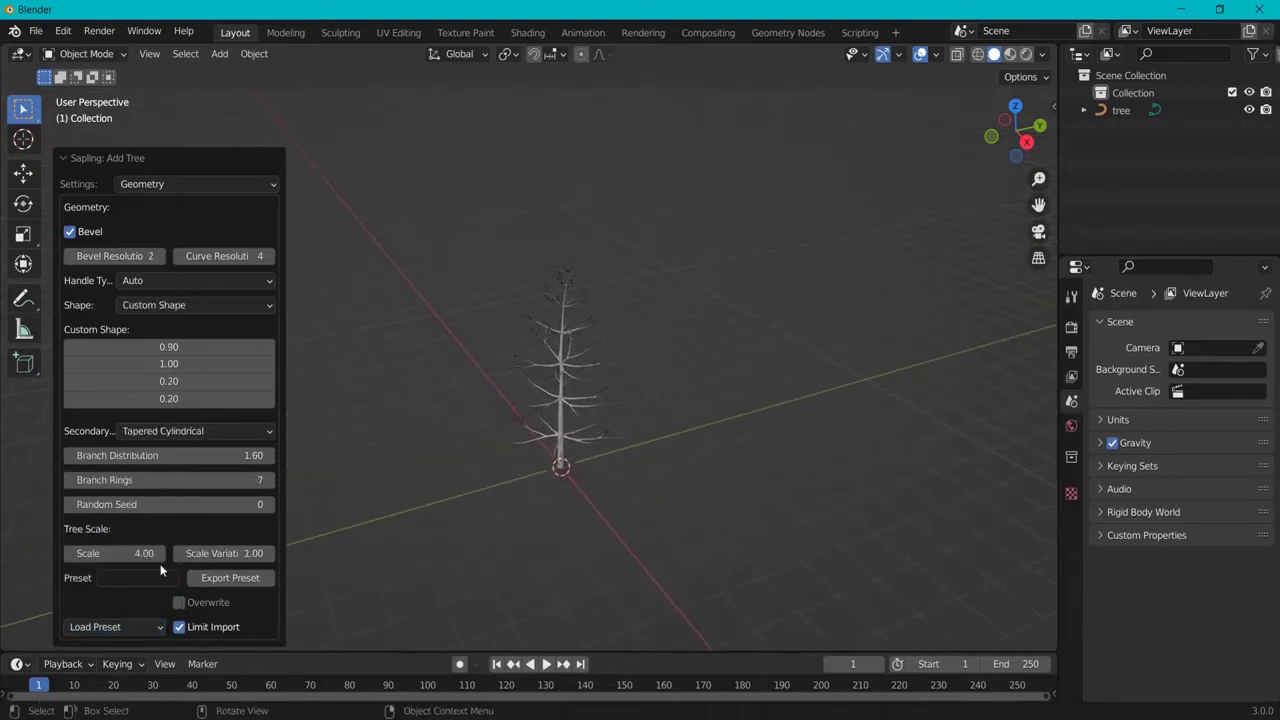
Try the willow preset, then reload japanese_maple and adjust the view to see the whole tree
left_click(112, 626)
left_click(135, 468)
middle_click_drag(644, 380, 840, 352)
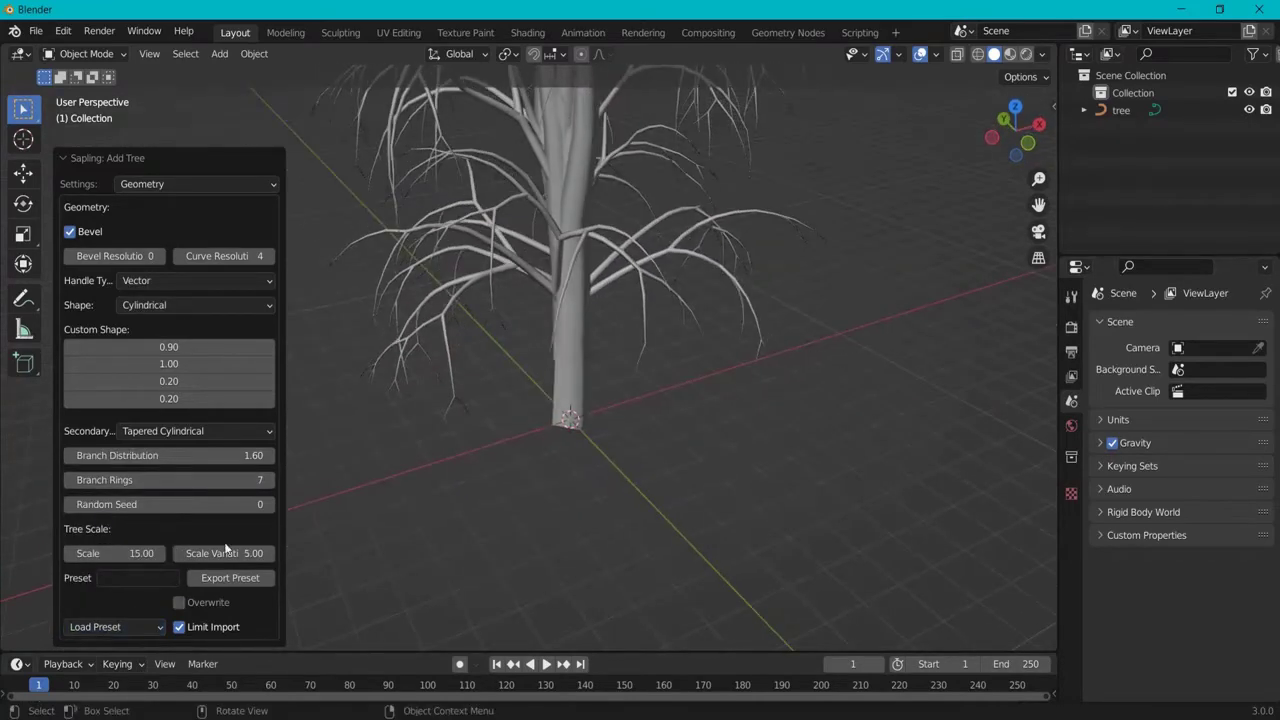
left_click(105, 630)
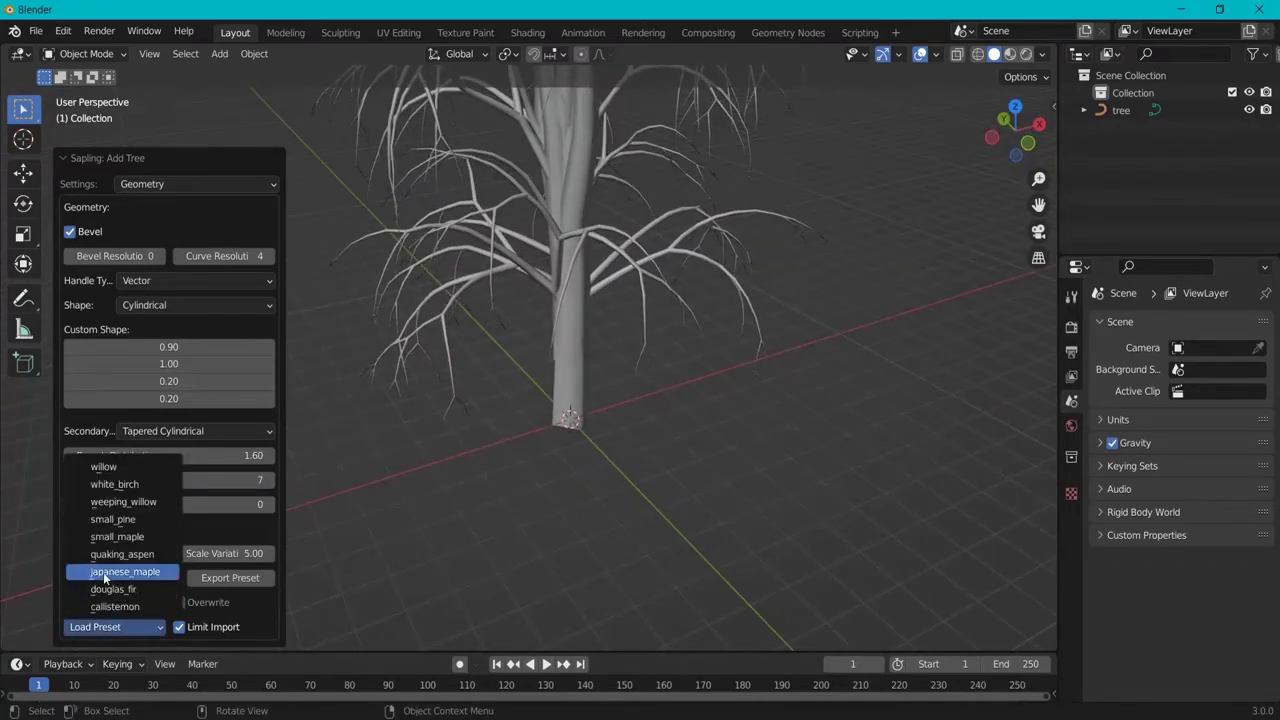
left_click(130, 572)
middle_click_drag(696, 298, 688, 339, "shift")
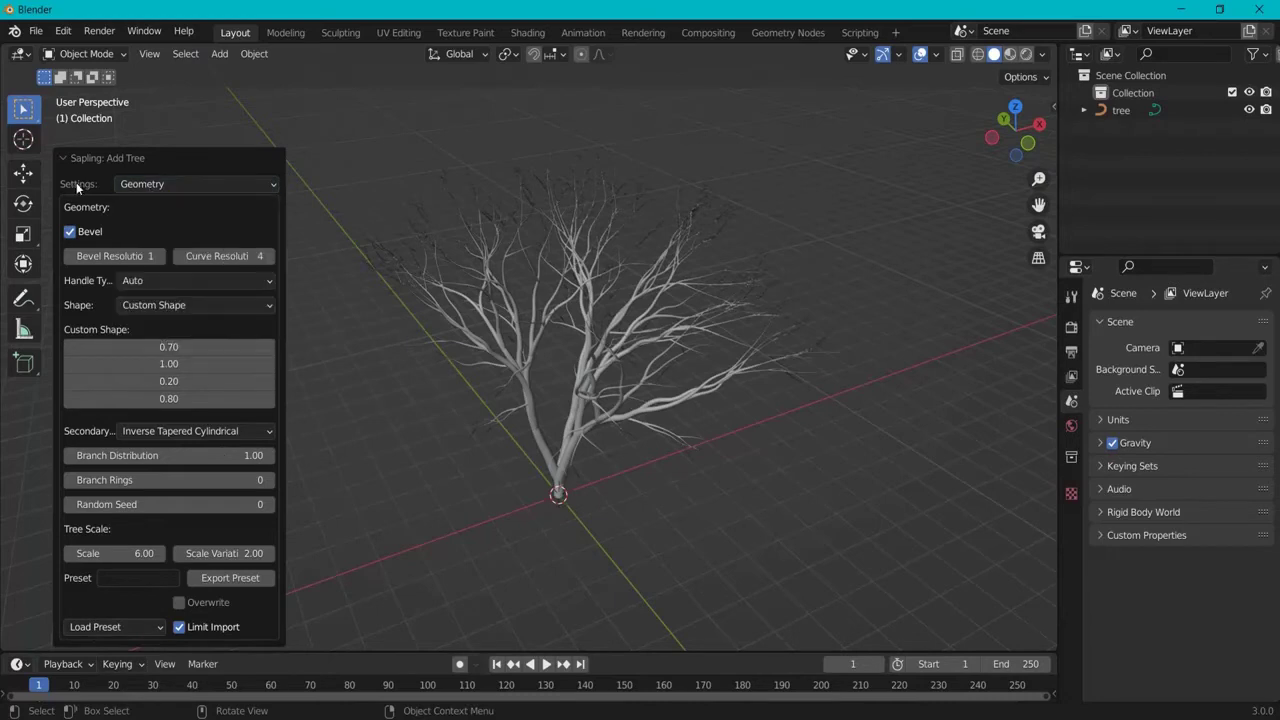
In Branch Radius settings, test a thicker Radius Scale, then set Radius Scale back to 1
left_click(158, 184)
left_click(155, 223)
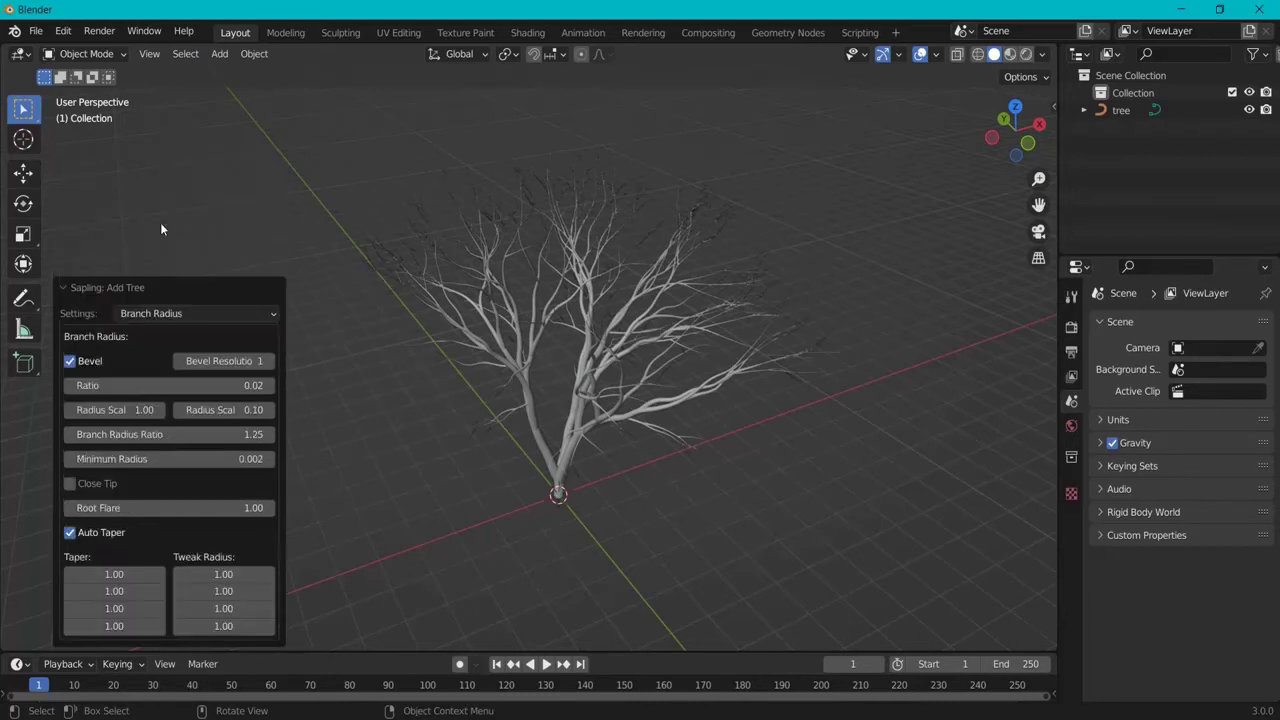
left_click_drag(104, 411, 233, 427)
left_click(130, 410)
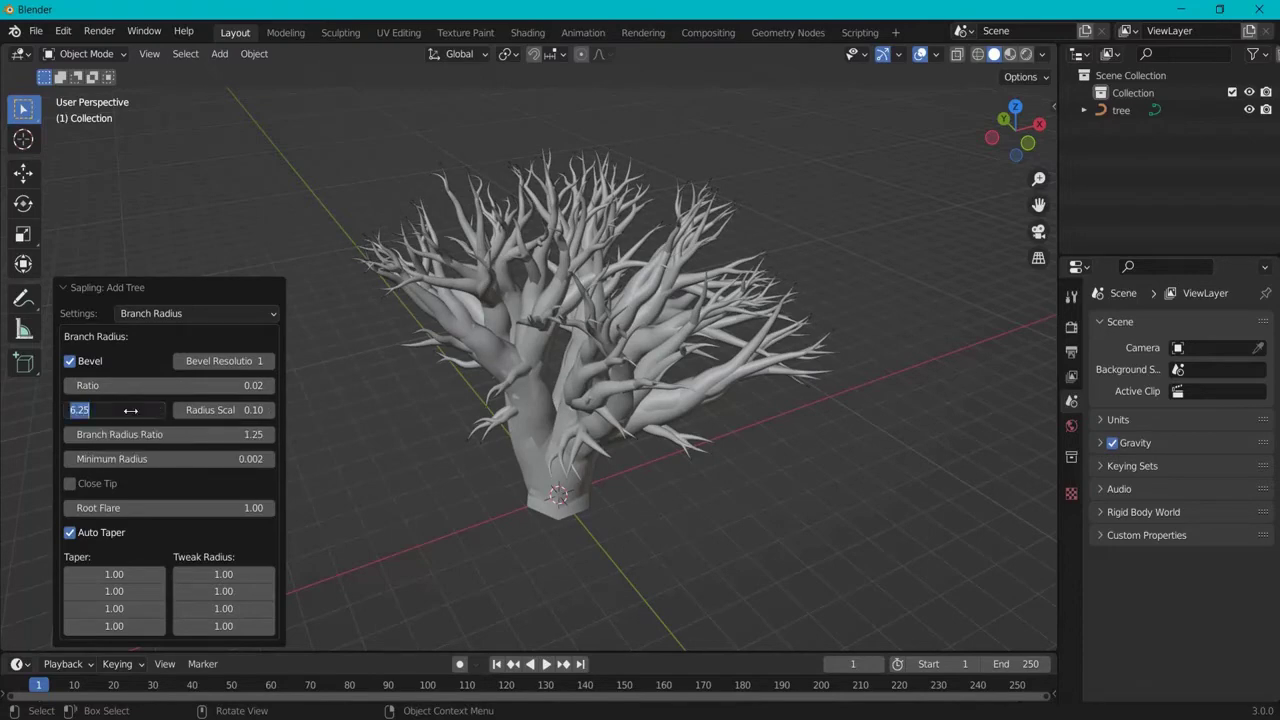
type("1")
key("Return")
left_click(177, 313)
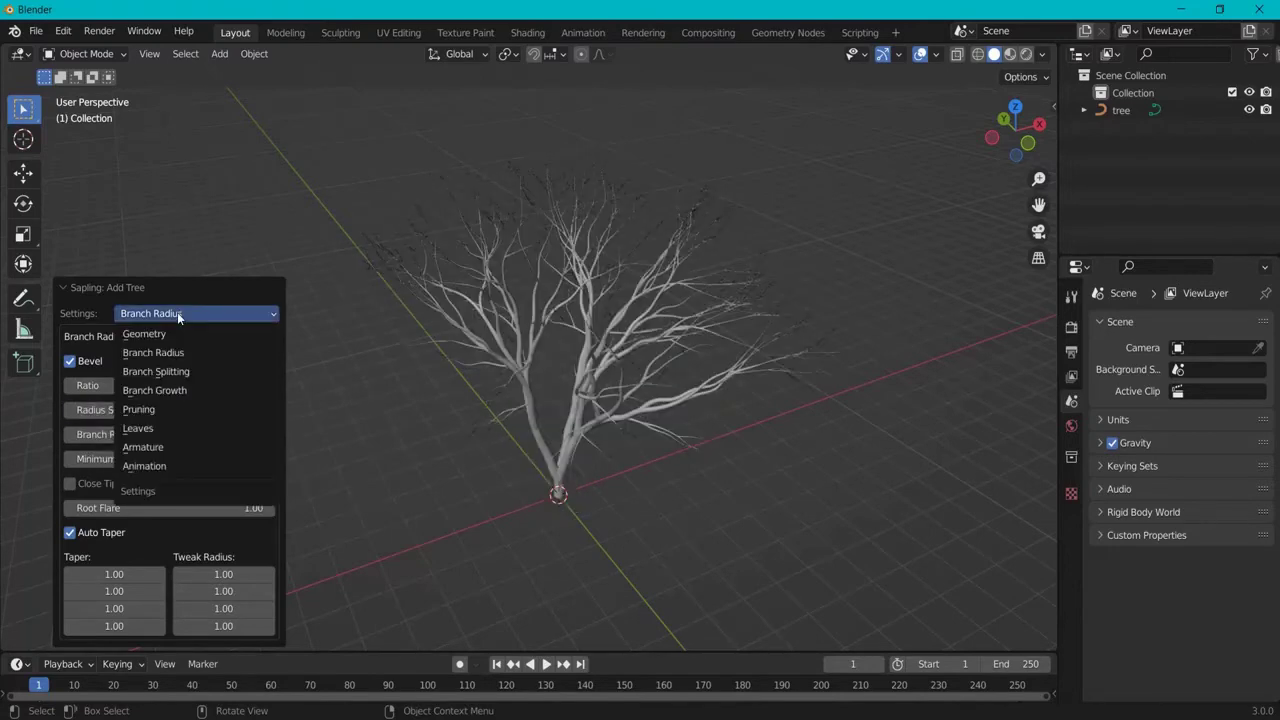
Widen the first Split Angle to 16.47, then set Down Angle 91.98 and Length 1.12 under Branch Growth
left_click(167, 373)
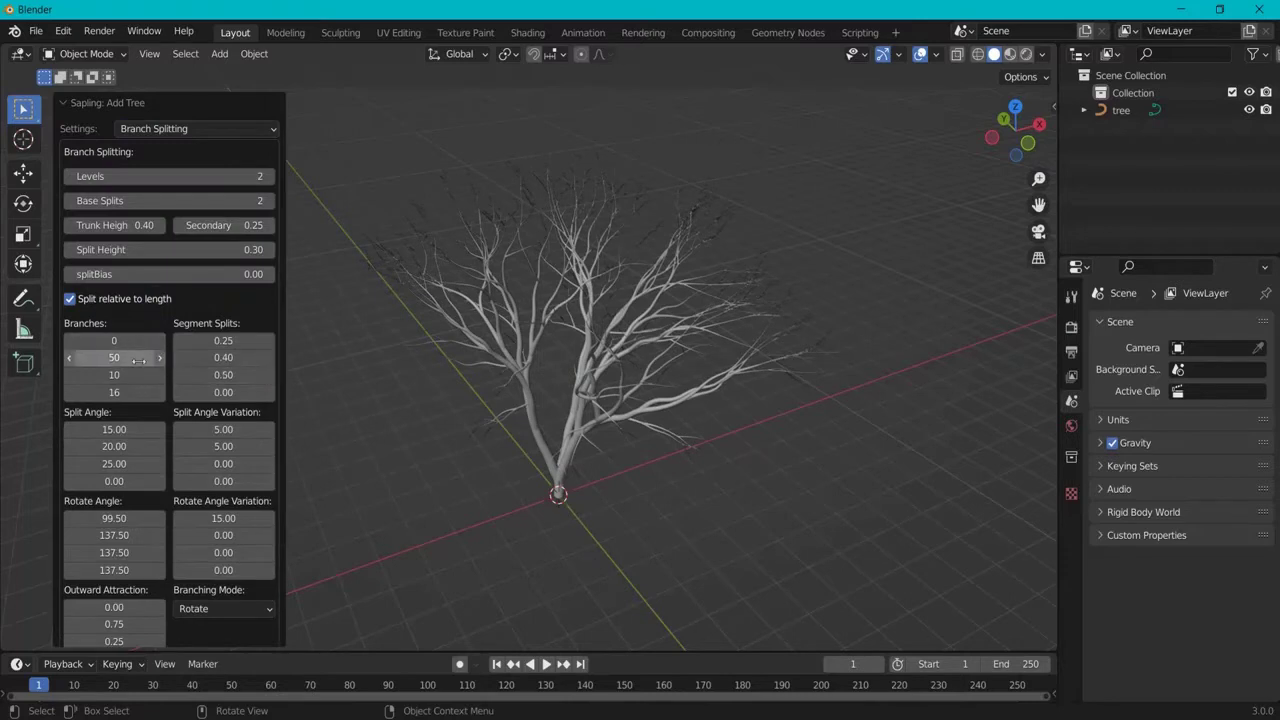
left_click_drag(130, 430, 150, 430)
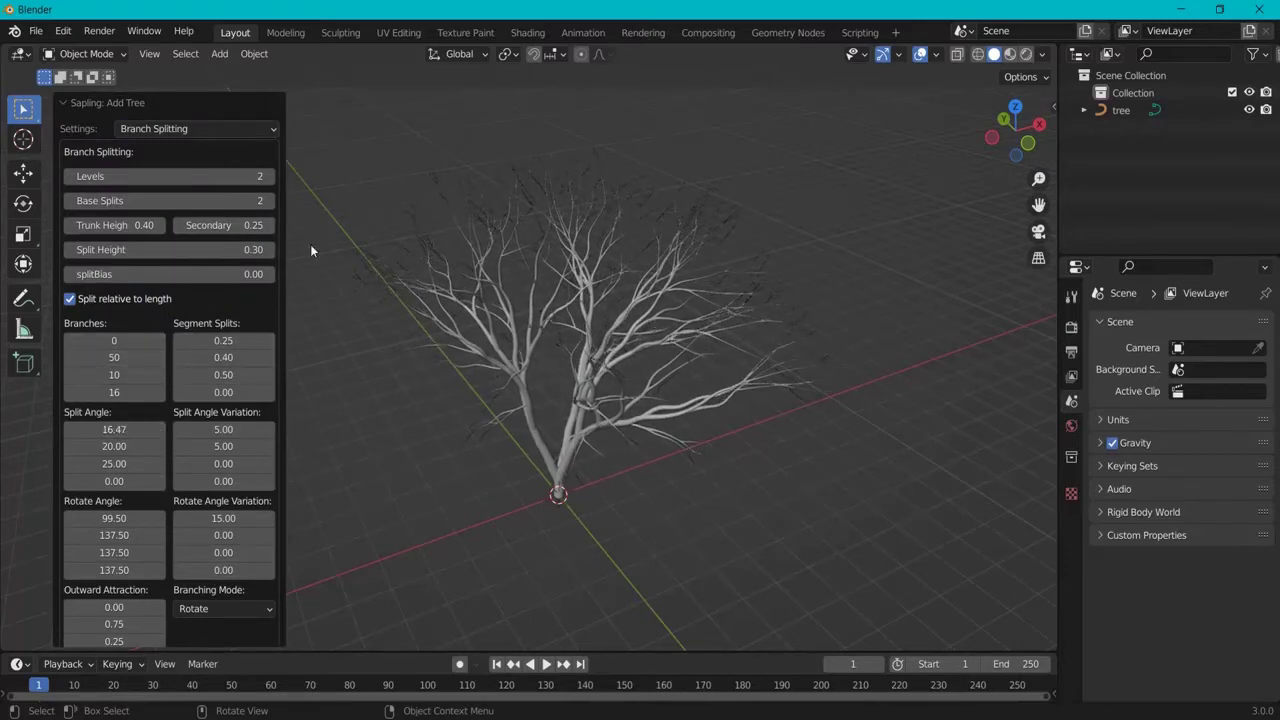
left_click(210, 129)
left_click(179, 206)
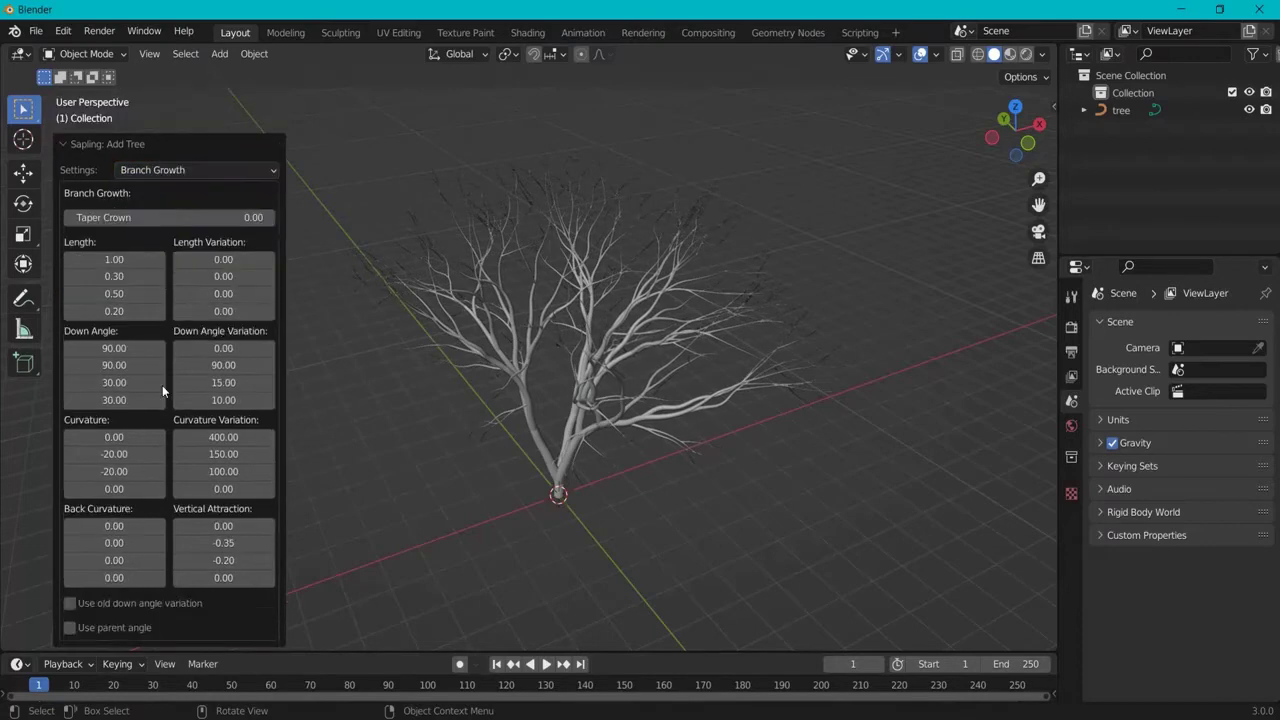
left_click_drag(132, 347, 170, 350)
mouse_move(130, 259)
left_mouse_down()
mouse_move(181, 267)
mouse_move(120, 268)
mouse_move(136, 268)
left_mouse_up()
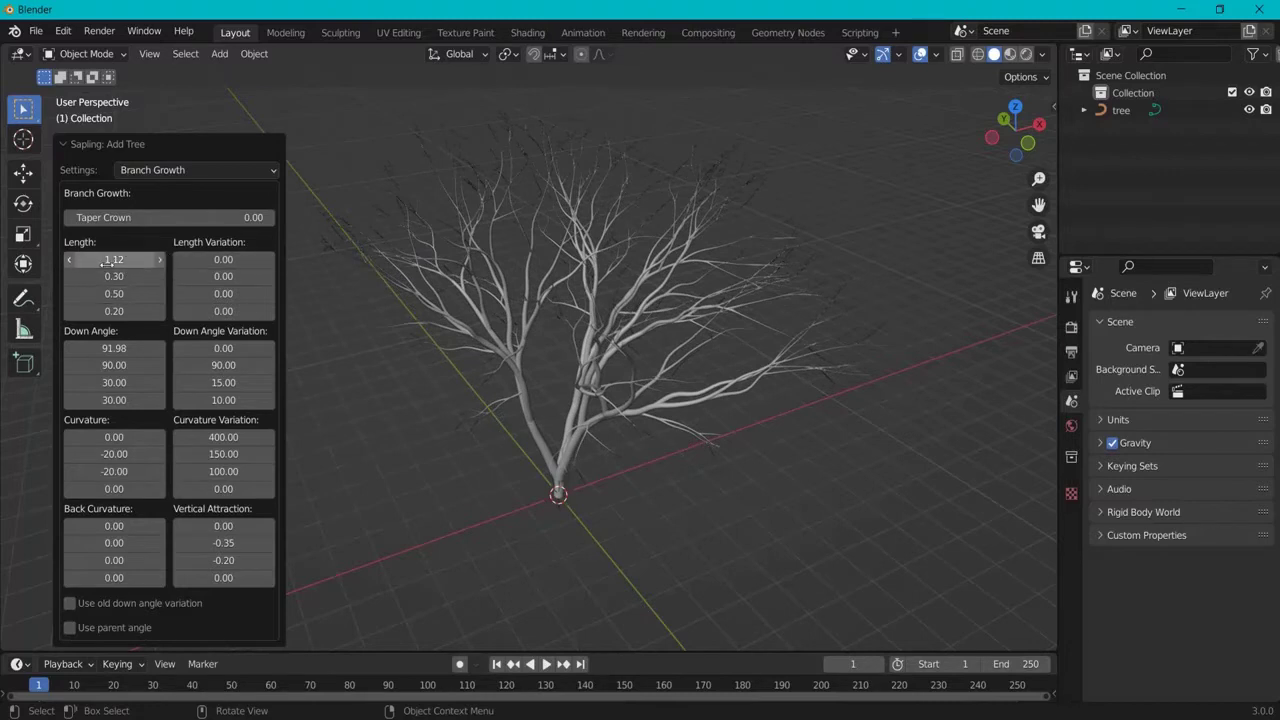
left_click(158, 170)
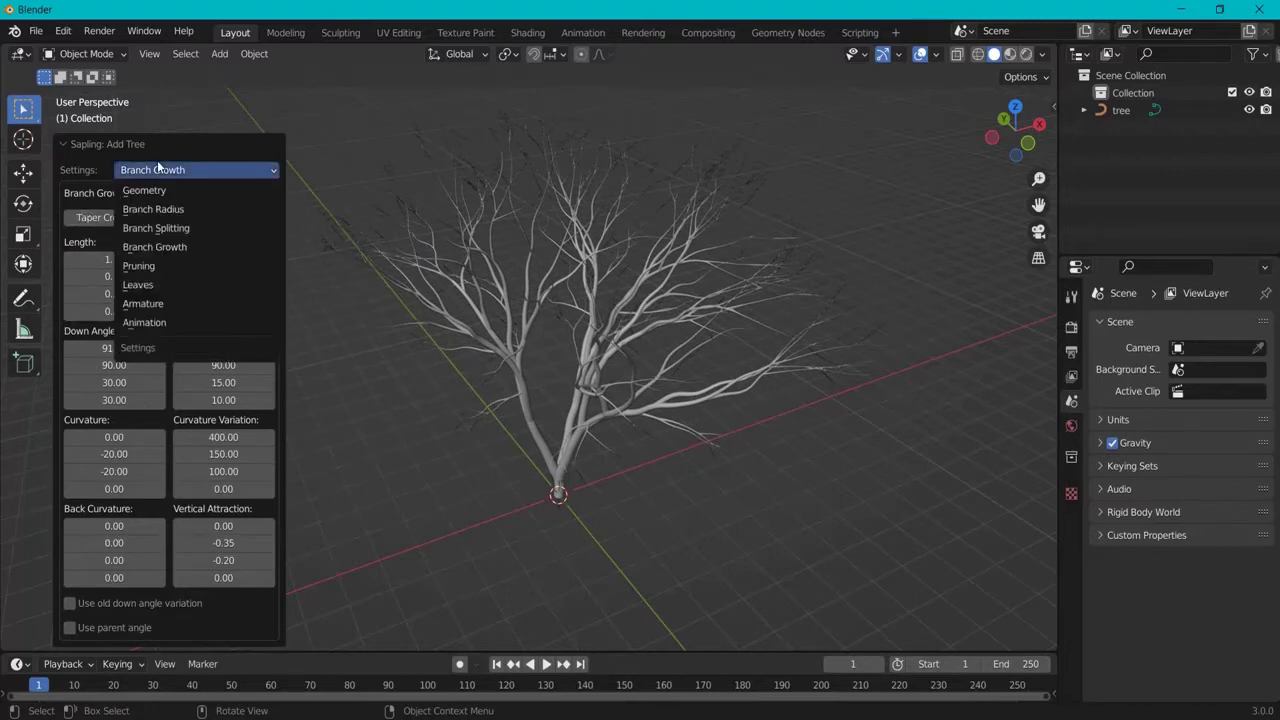
In Leaves settings, enable Show Leaves and set the leaf count to 25
left_click(128, 285)
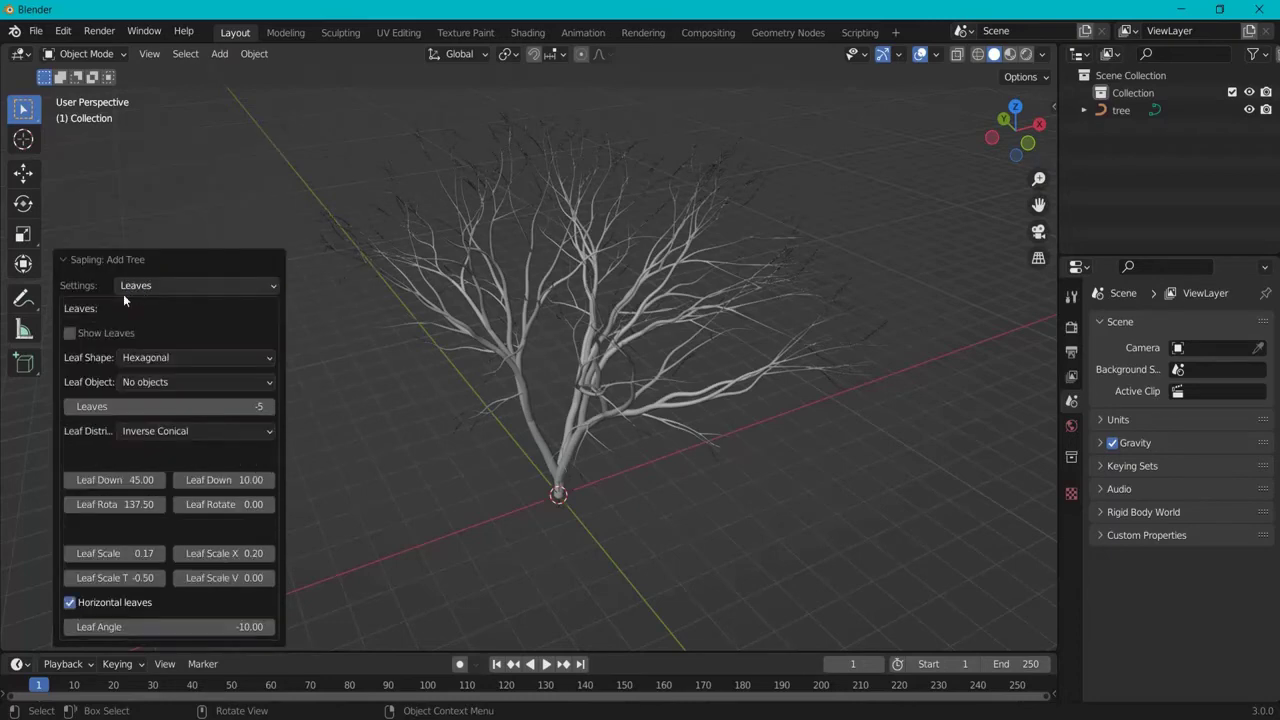
left_click(69, 334)
scroll(775, 463, "up", 2)
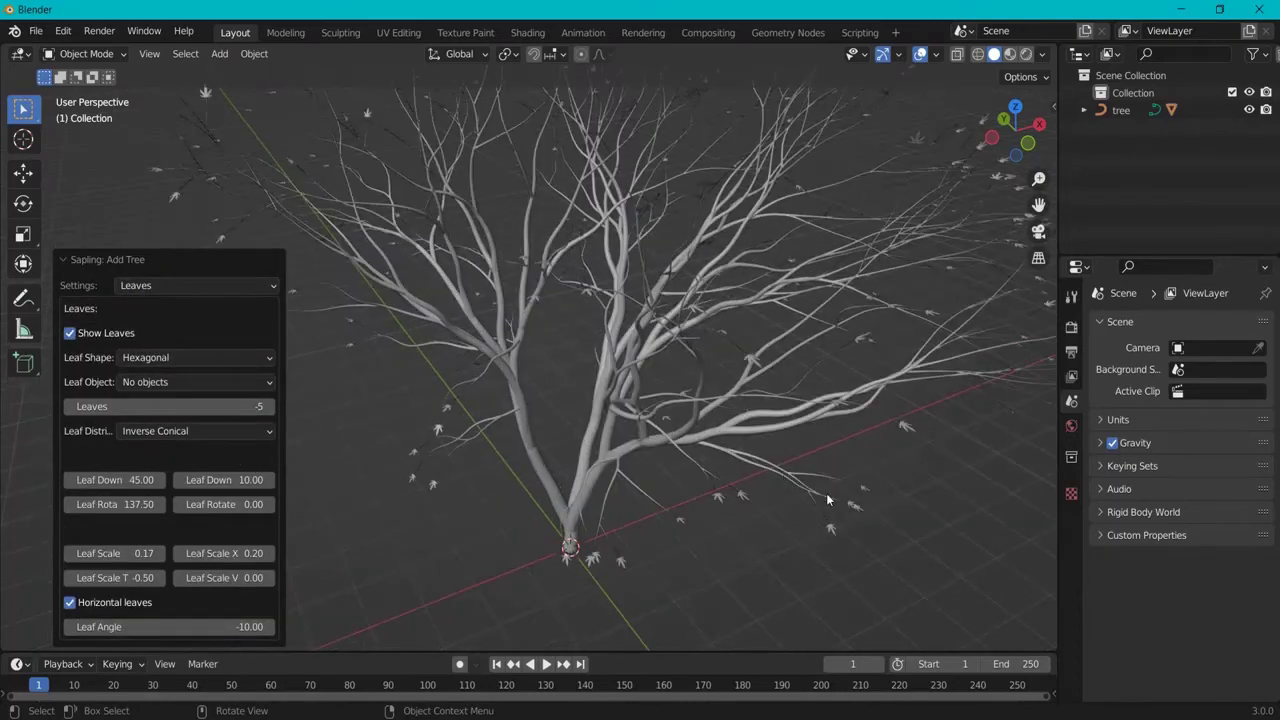
scroll(896, 526, "down", 2)
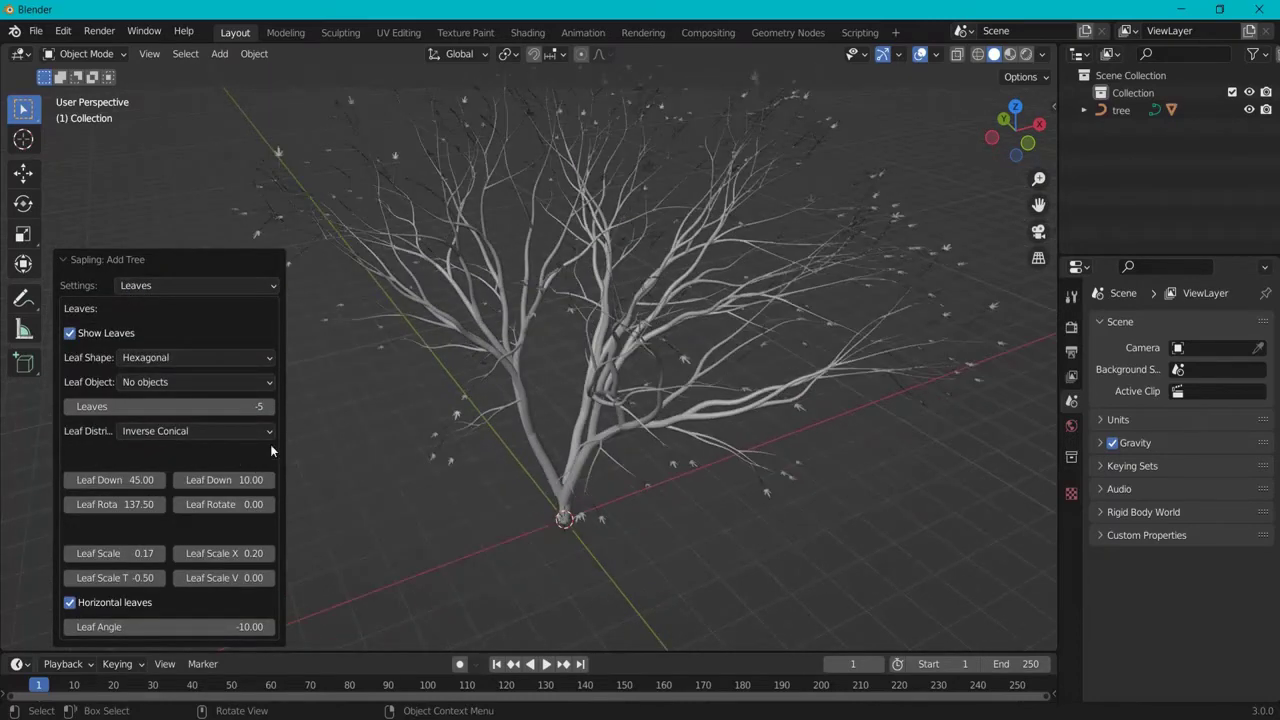
left_click(227, 406)
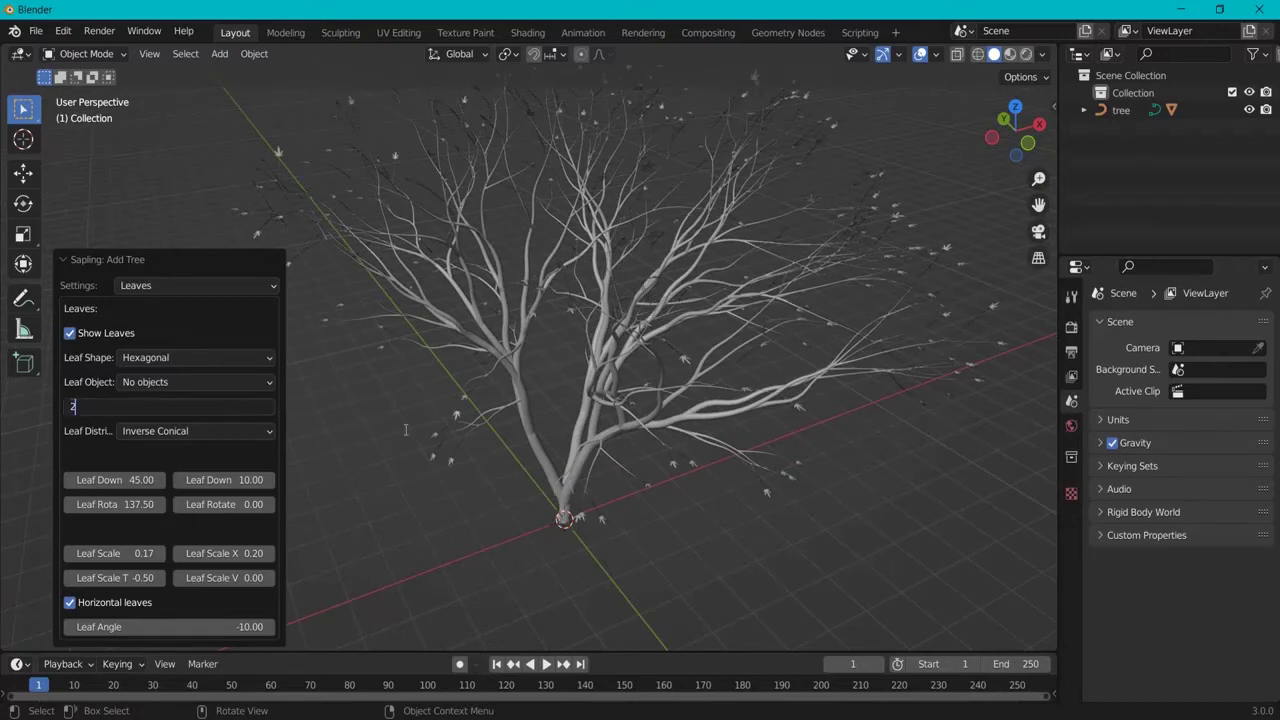
type("25")
key("Return")
Browse the leaf shapes and keep the Hexagonal shape
scroll(605, 290, "up", 3)
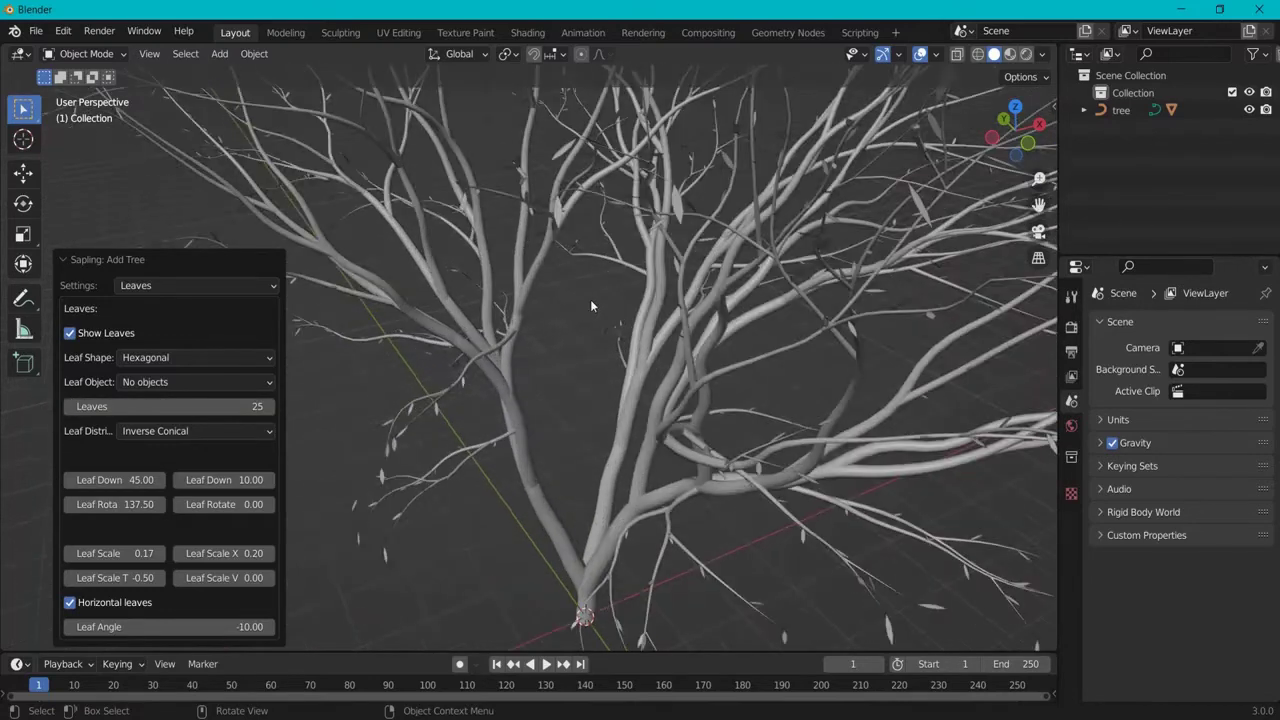
scroll(612, 280, "down", 1)
left_click(148, 358)
left_click(155, 354)
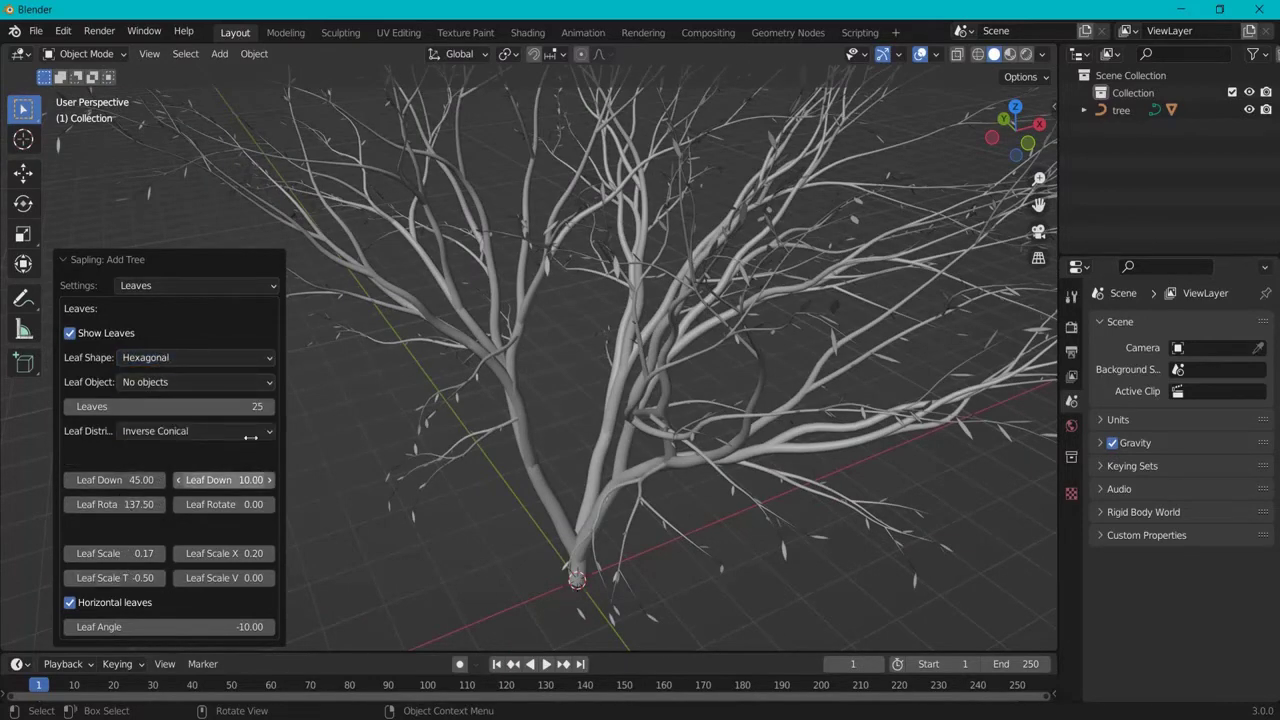
left_click(178, 287)
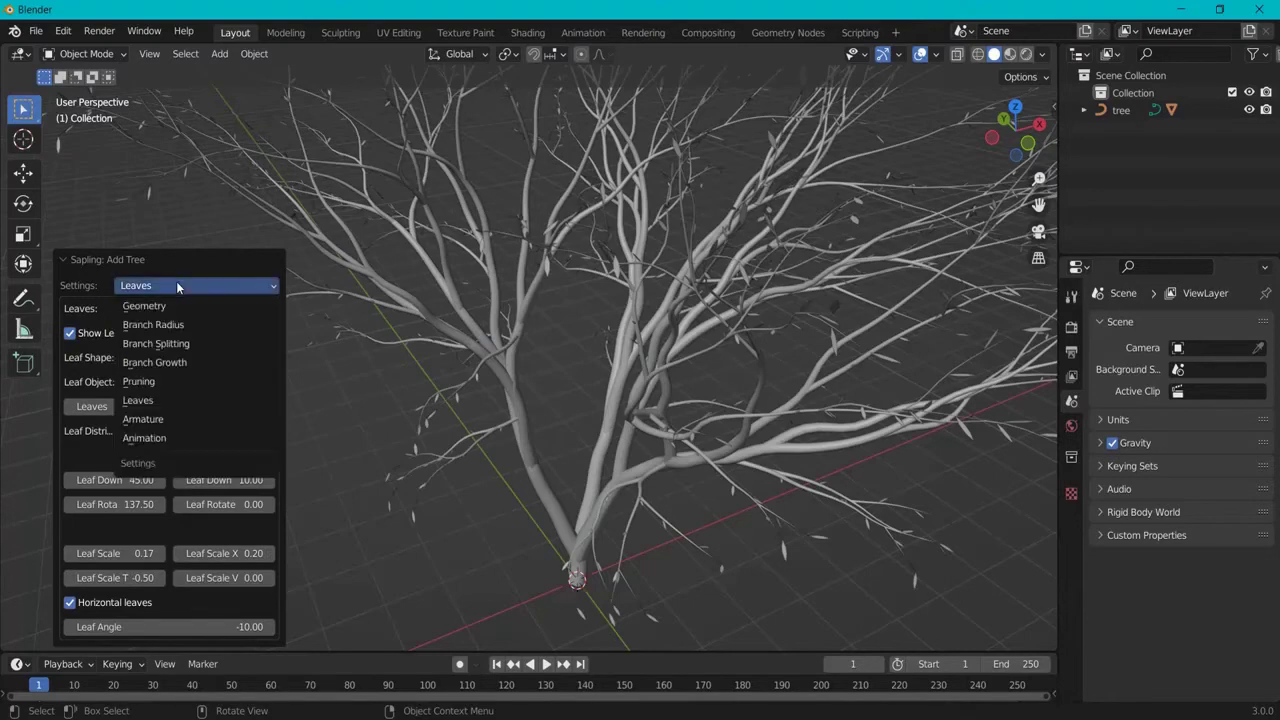
In Armature settings, generate an armature for the tree and build it as a mesh
left_click(149, 418)
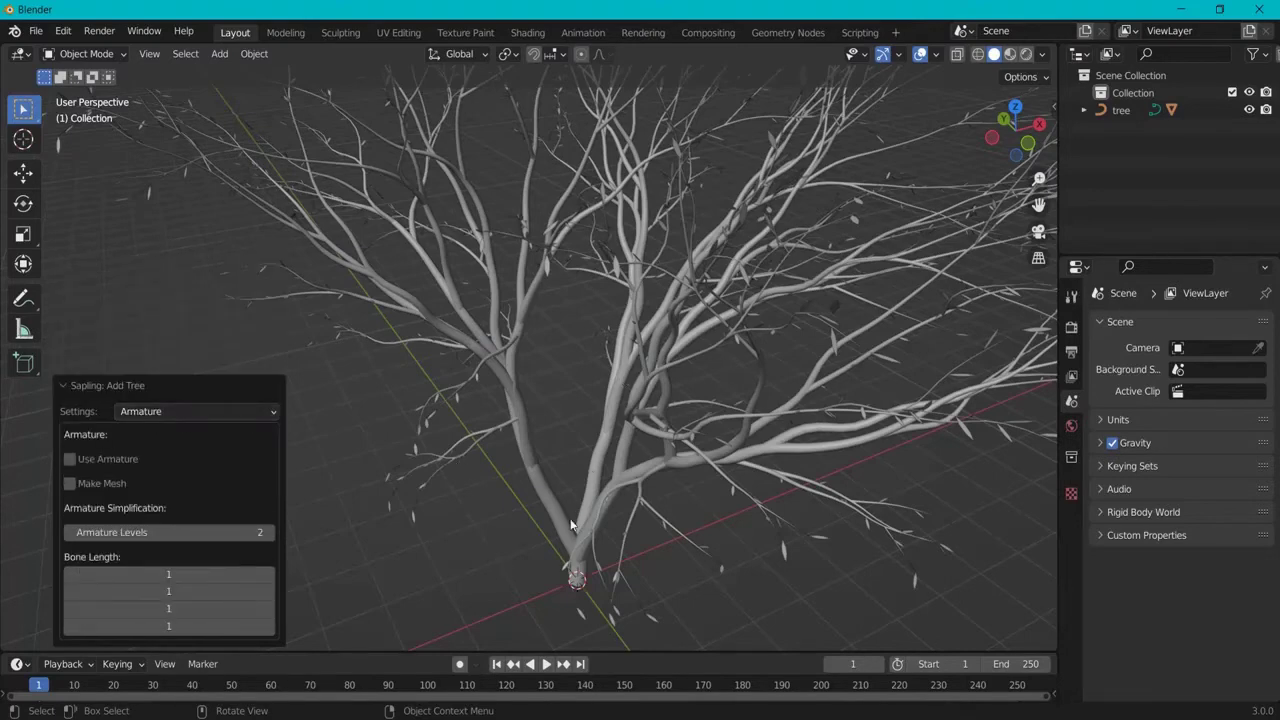
left_click(69, 459)
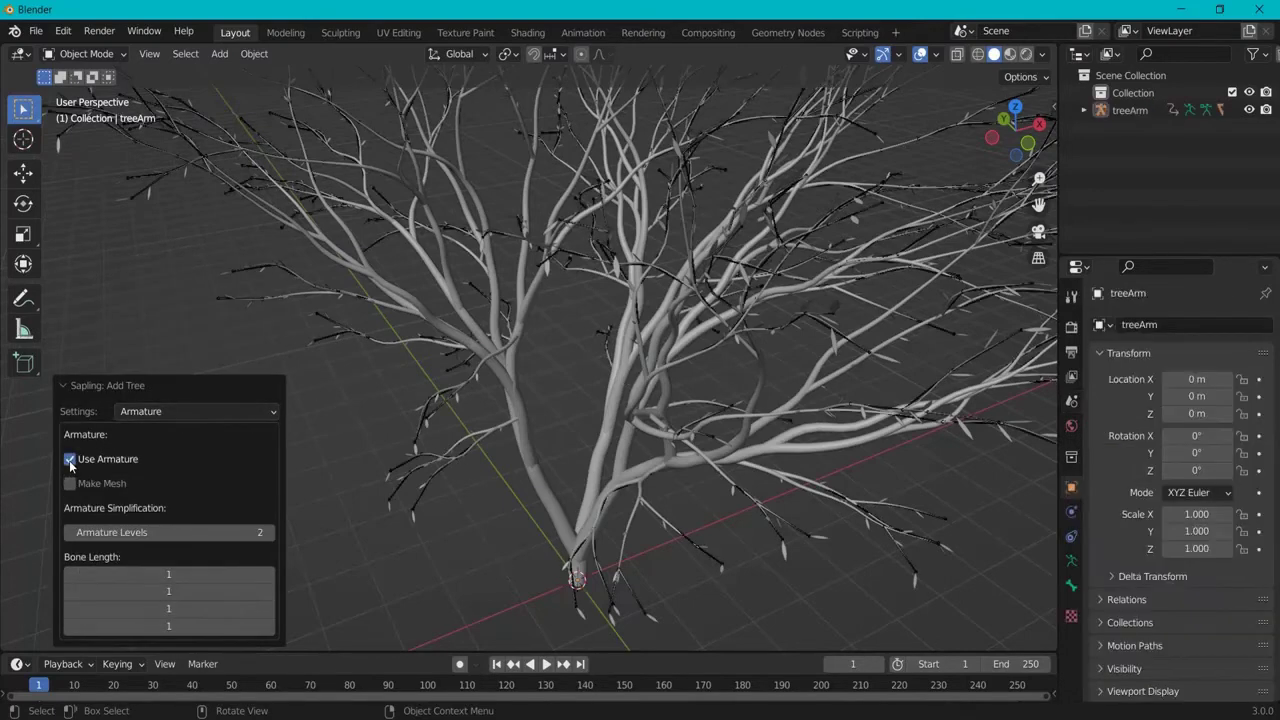
left_click(70, 484)
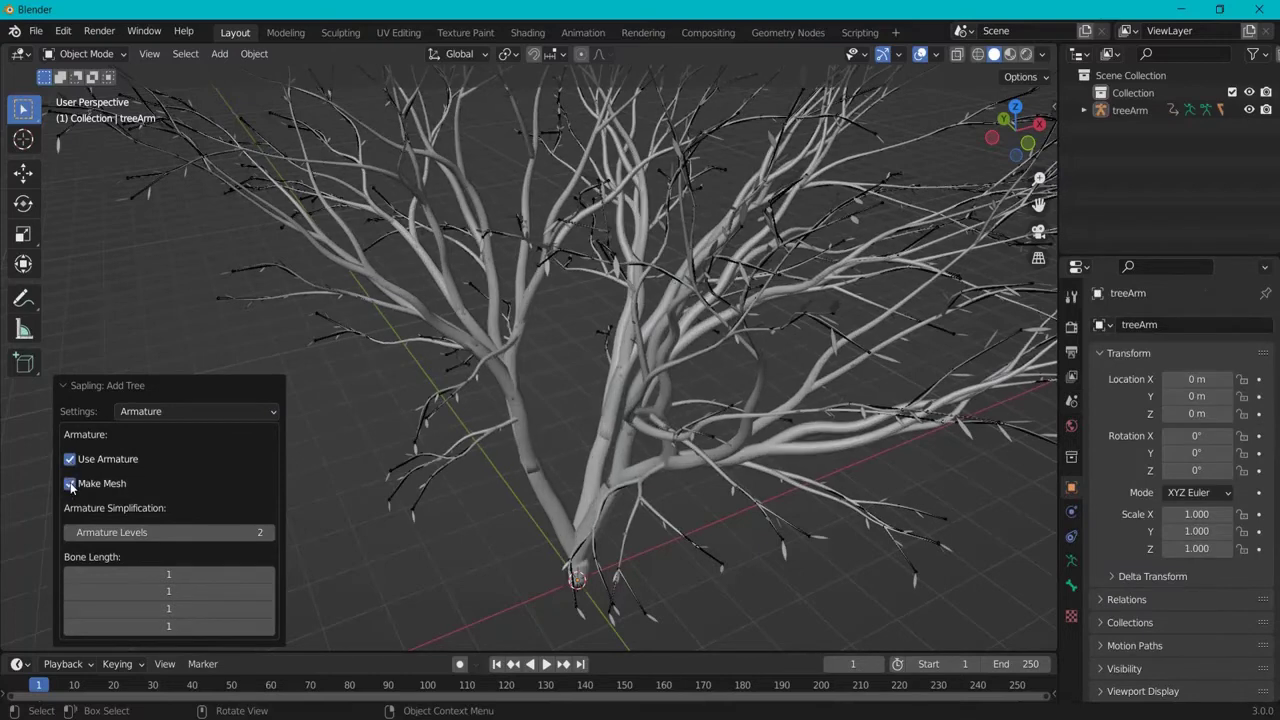
On the Animation settings page, enable Armature Animation and zoom out to view the leafy tree
left_click(142, 412)
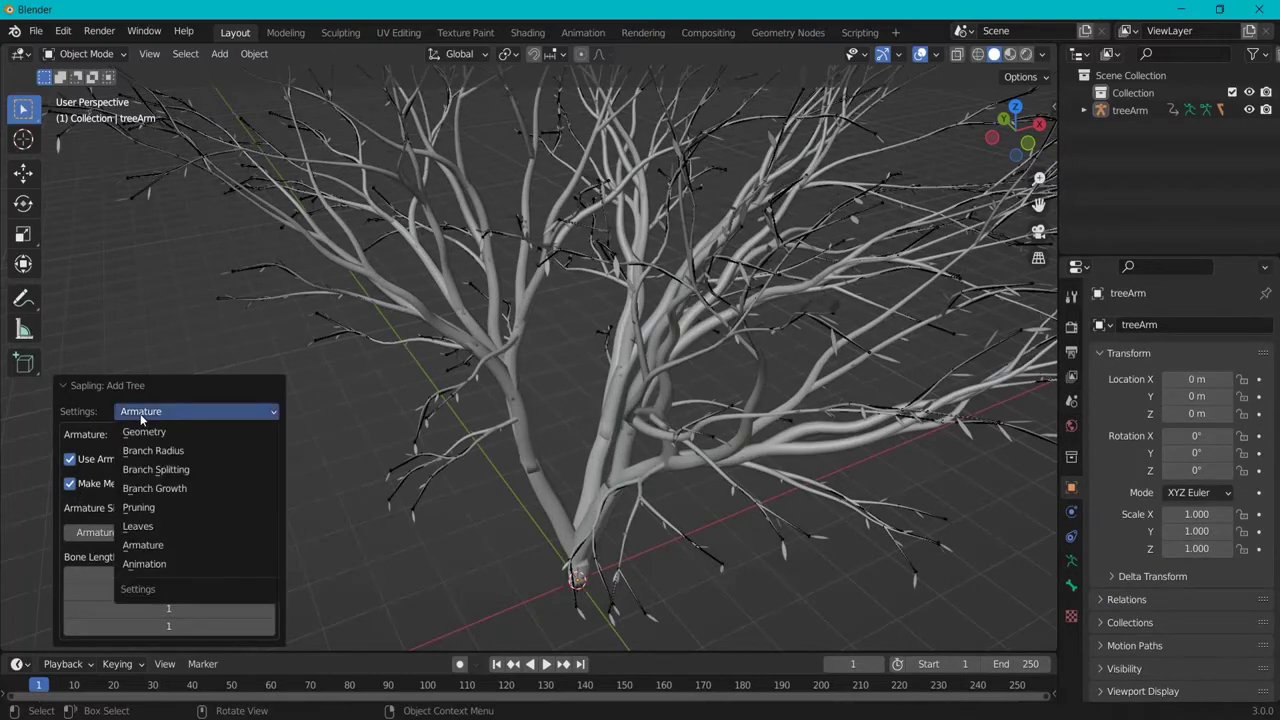
left_click(144, 564)
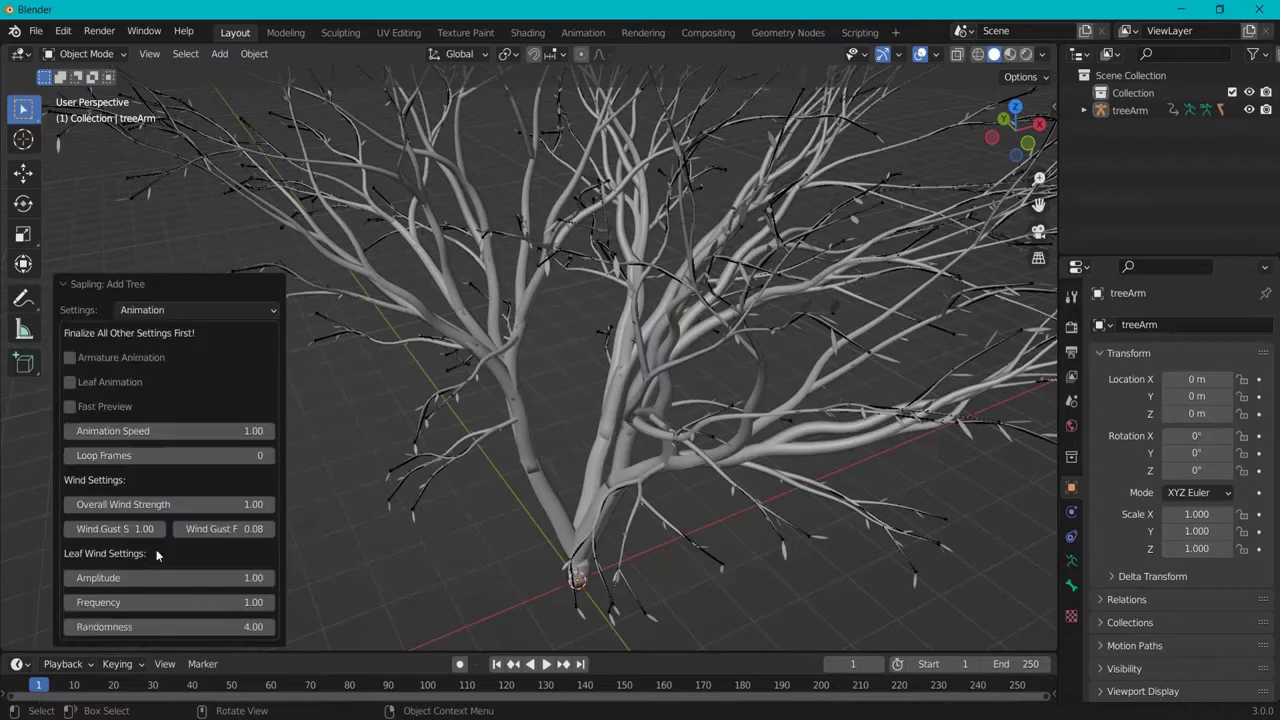
left_click(69, 358)
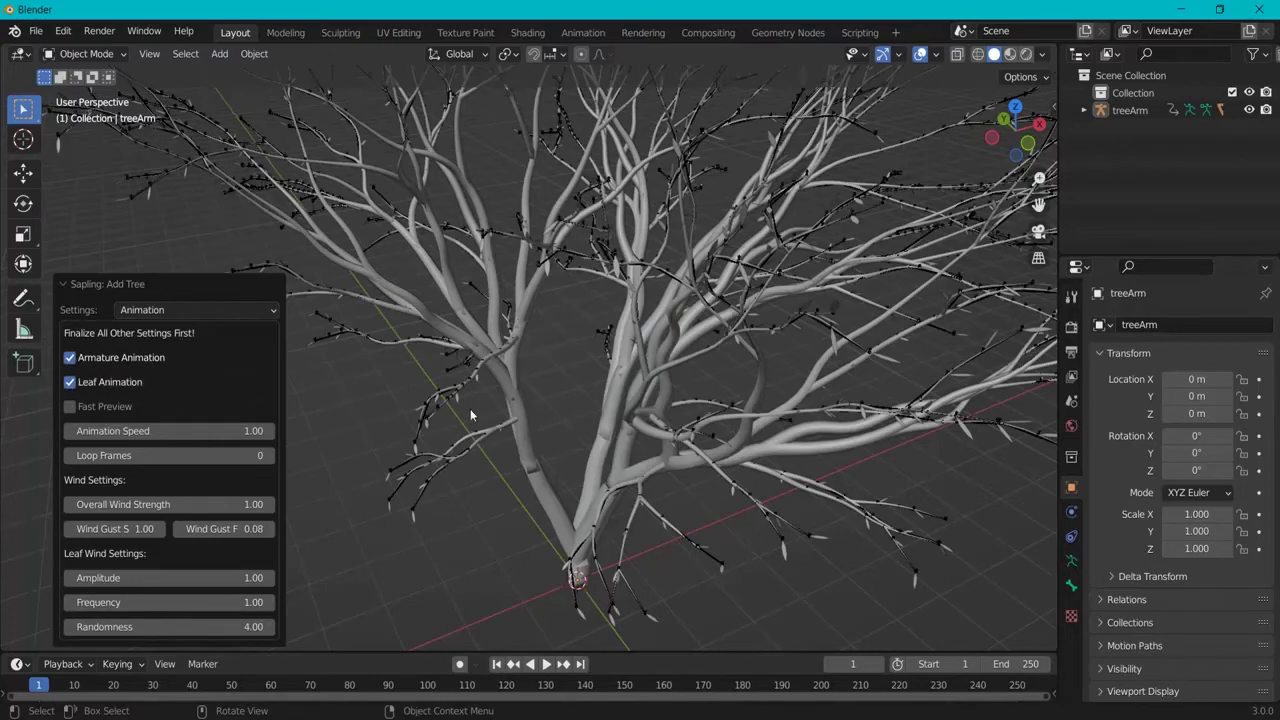
scroll(810, 430, "down", 5)
middle_click_drag(818, 430, 815, 450)
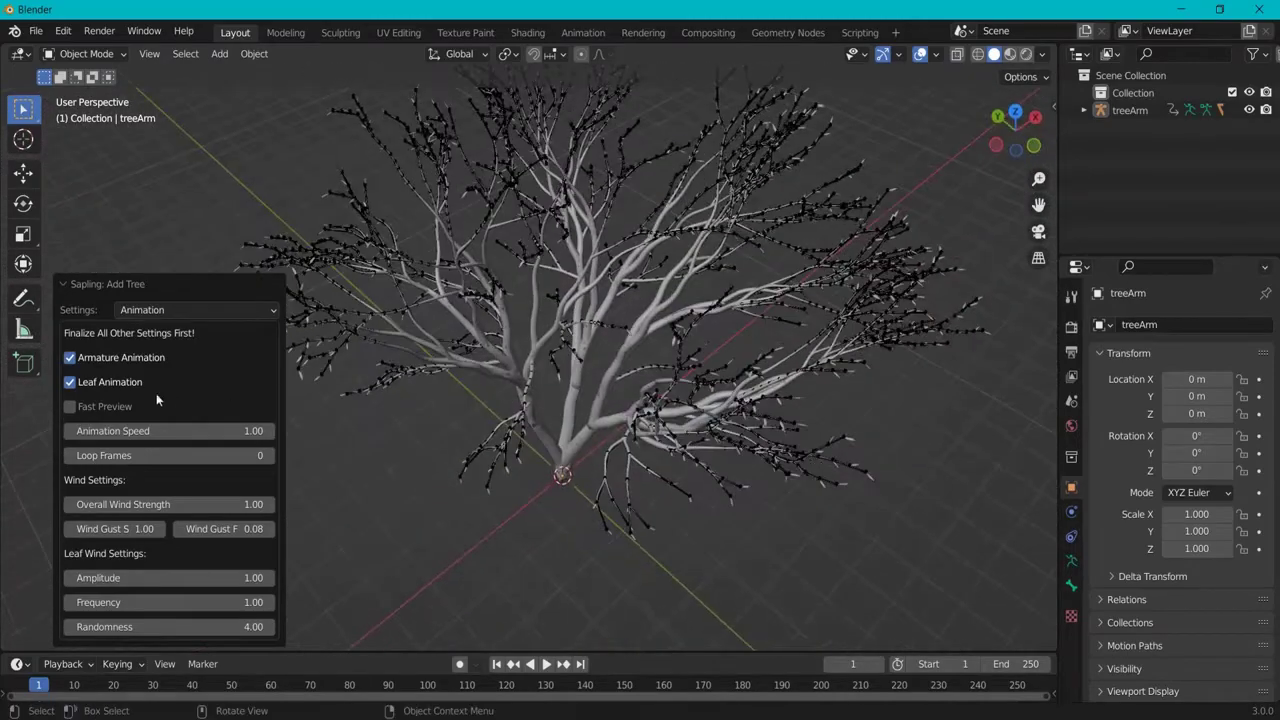
left_click(70, 405)
middle_click_drag(575, 440, 610, 420)
left_click(547, 664)
left_click_drag(636, 654, 634, 610)
middle_click_drag(717, 443, 762, 423)
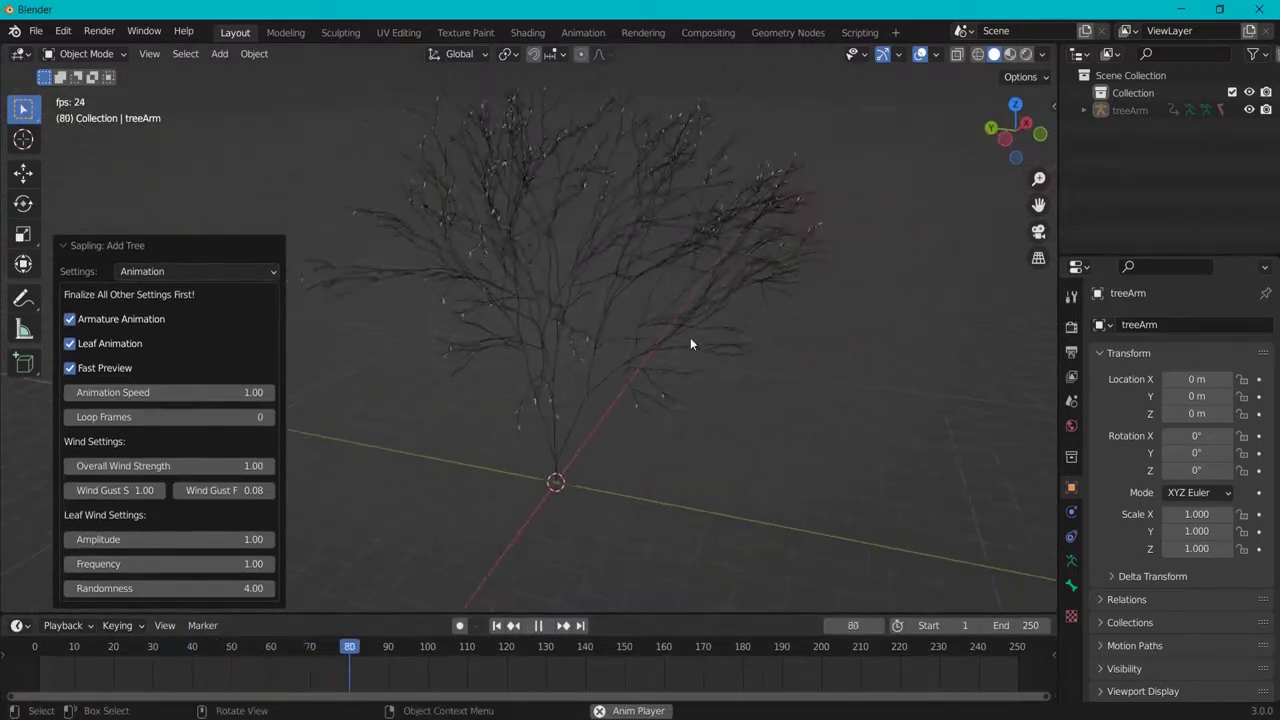
left_click(538, 625)
left_click_drag(608, 614, 607, 670)
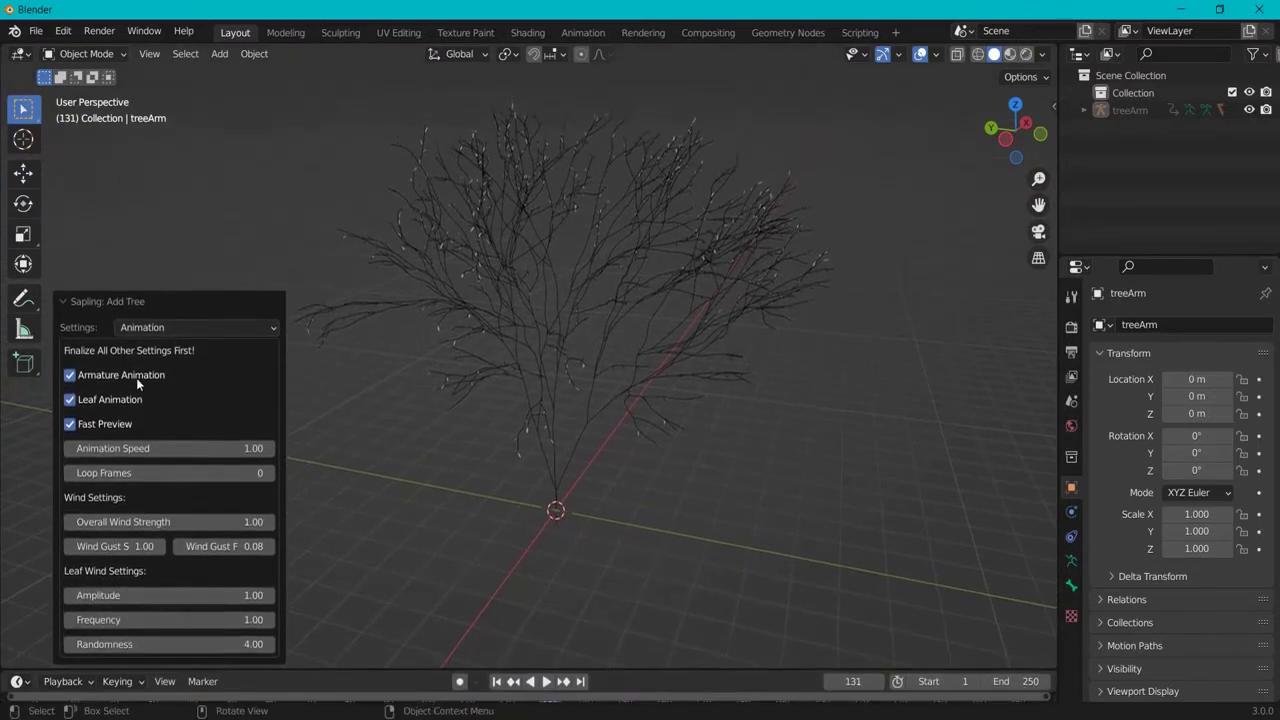
left_click(69, 426)
middle_click_drag(794, 285, 744, 313)
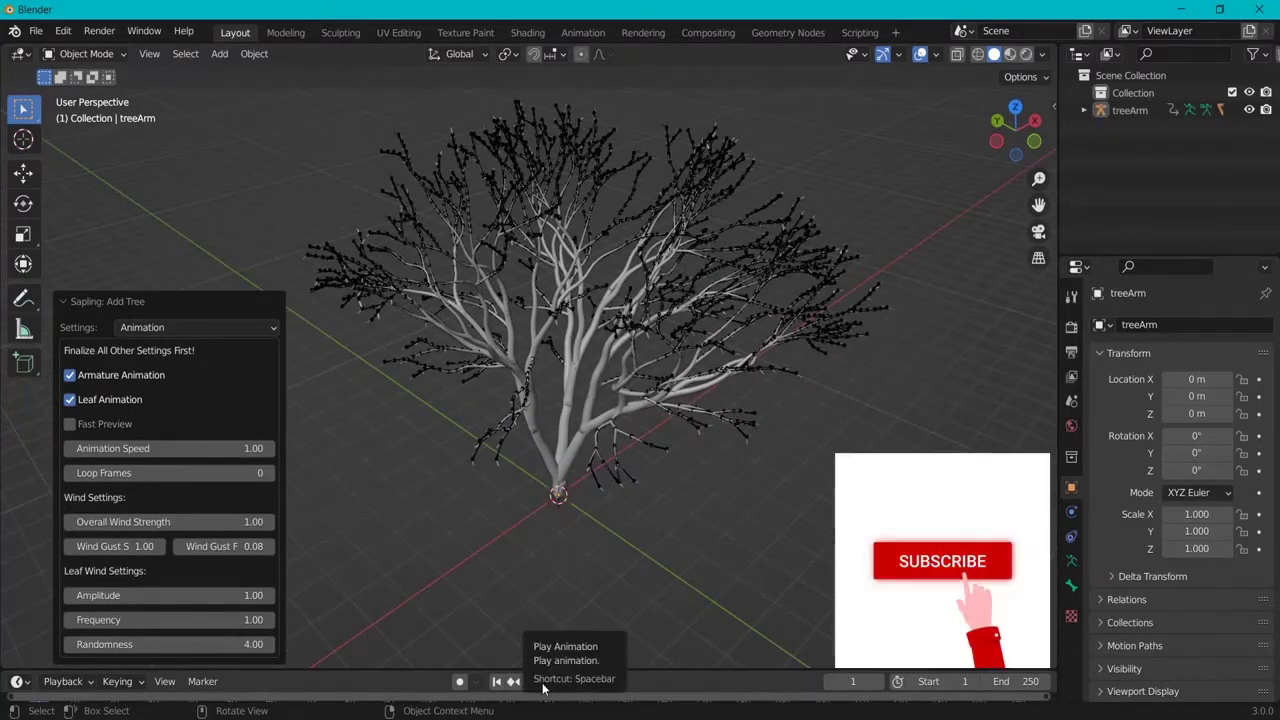
middle_click_drag(825, 341, 685, 356)
middle_click_drag(802, 351, 572, 265)
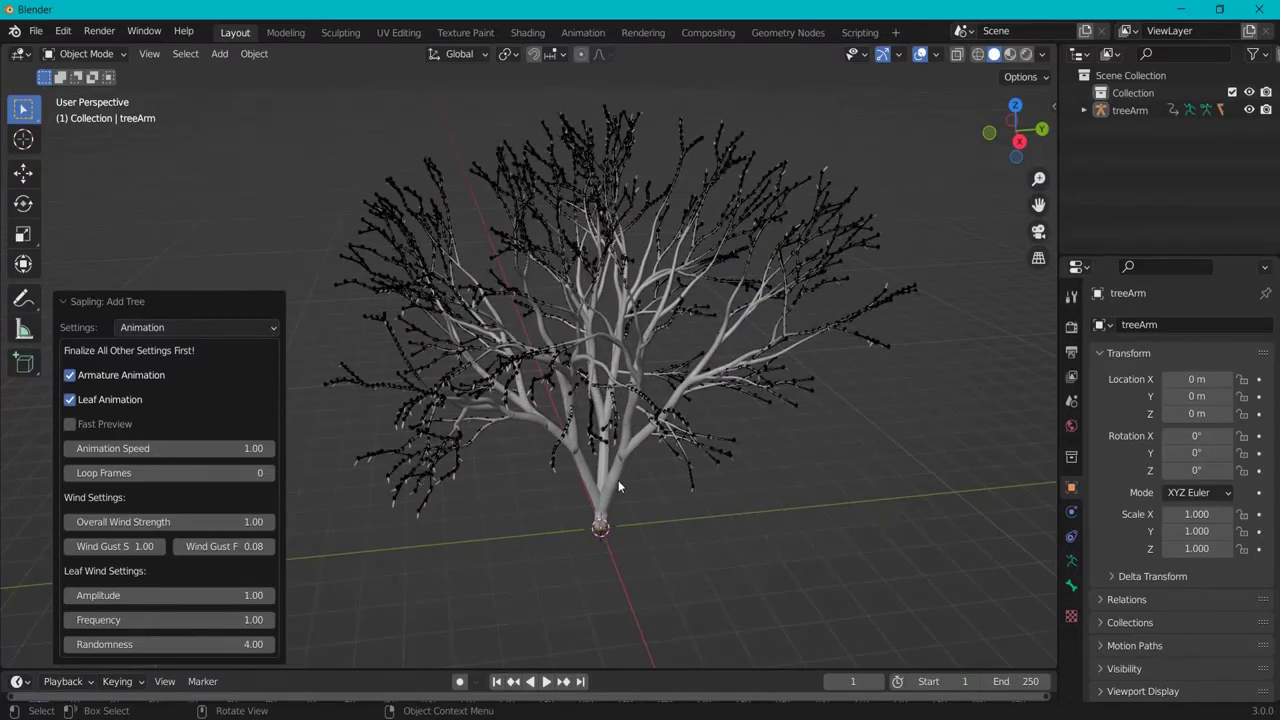
In Material Preview, give the branch mesh a new Material.001 with a dark brown Base Color
left_click(1010, 55)
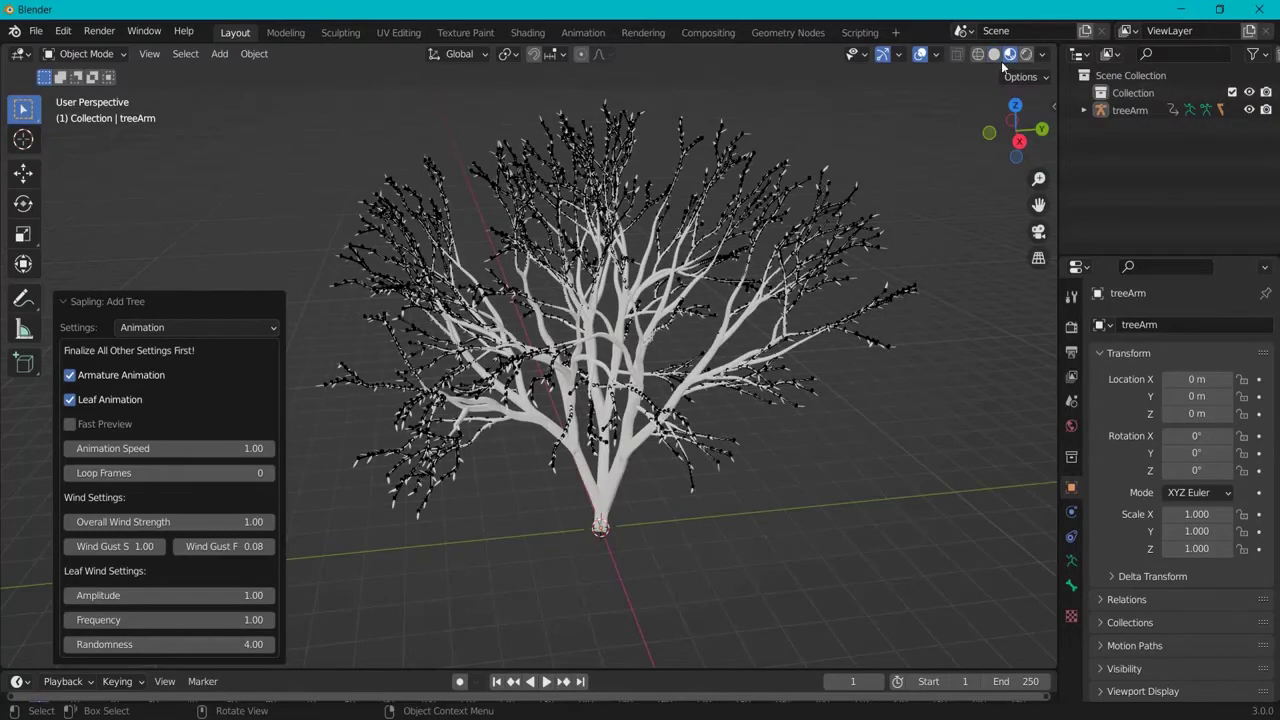
left_click(628, 454)
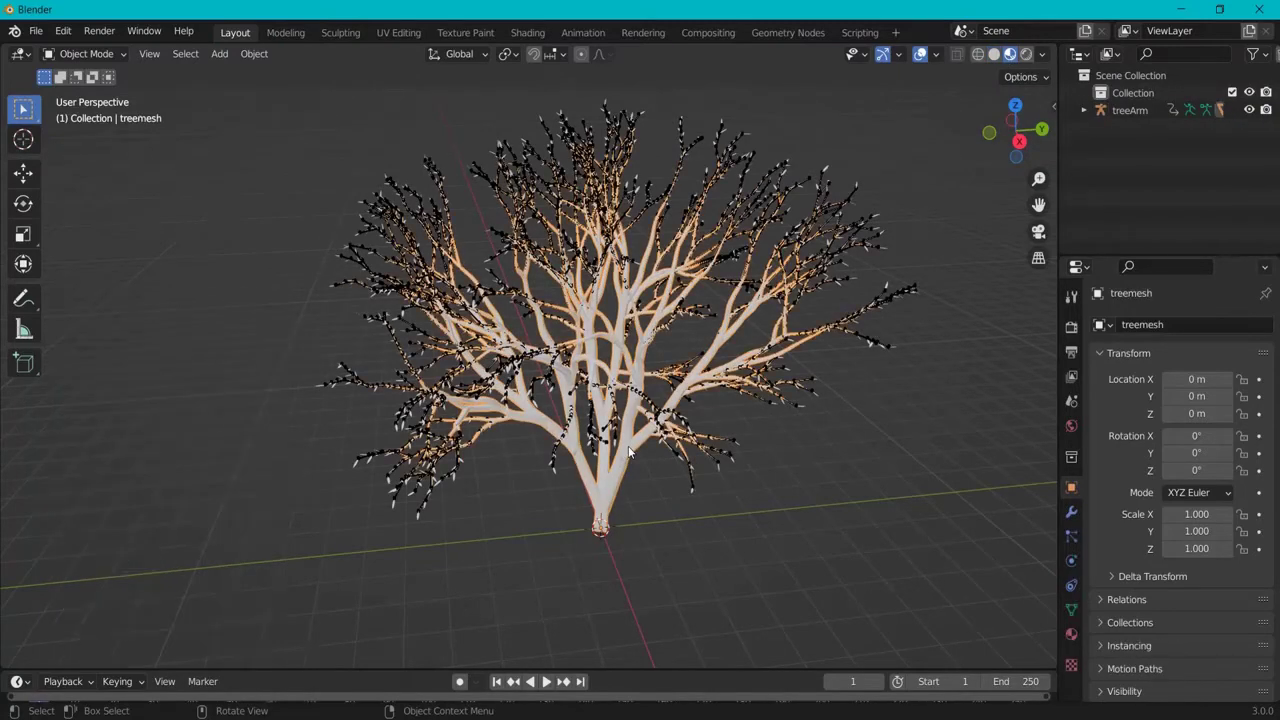
left_click(1071, 636)
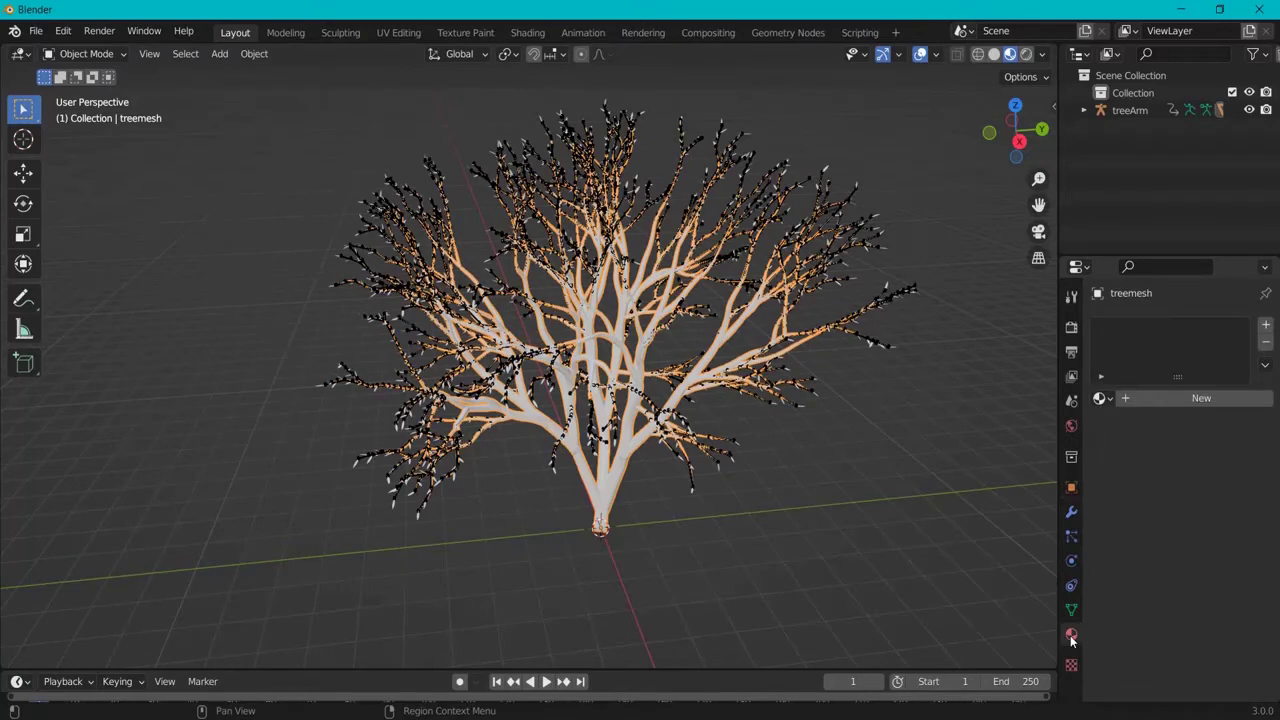
left_click(1178, 397)
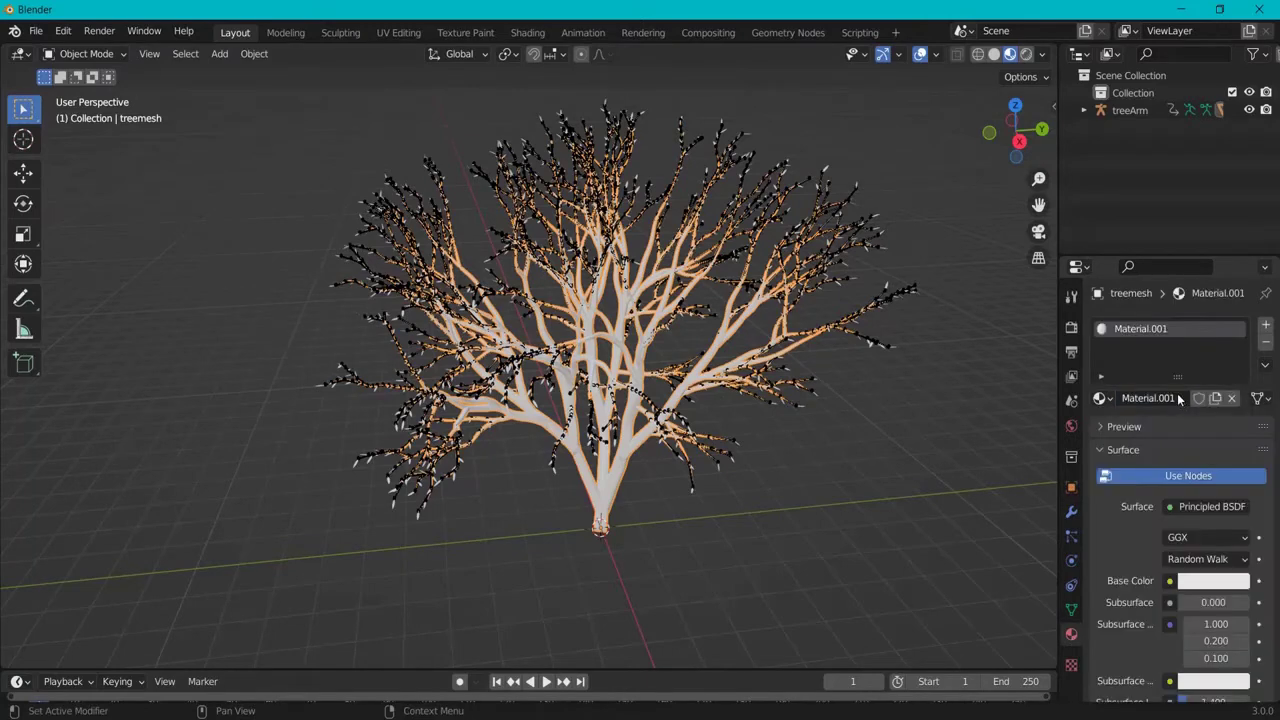
left_click(1190, 584)
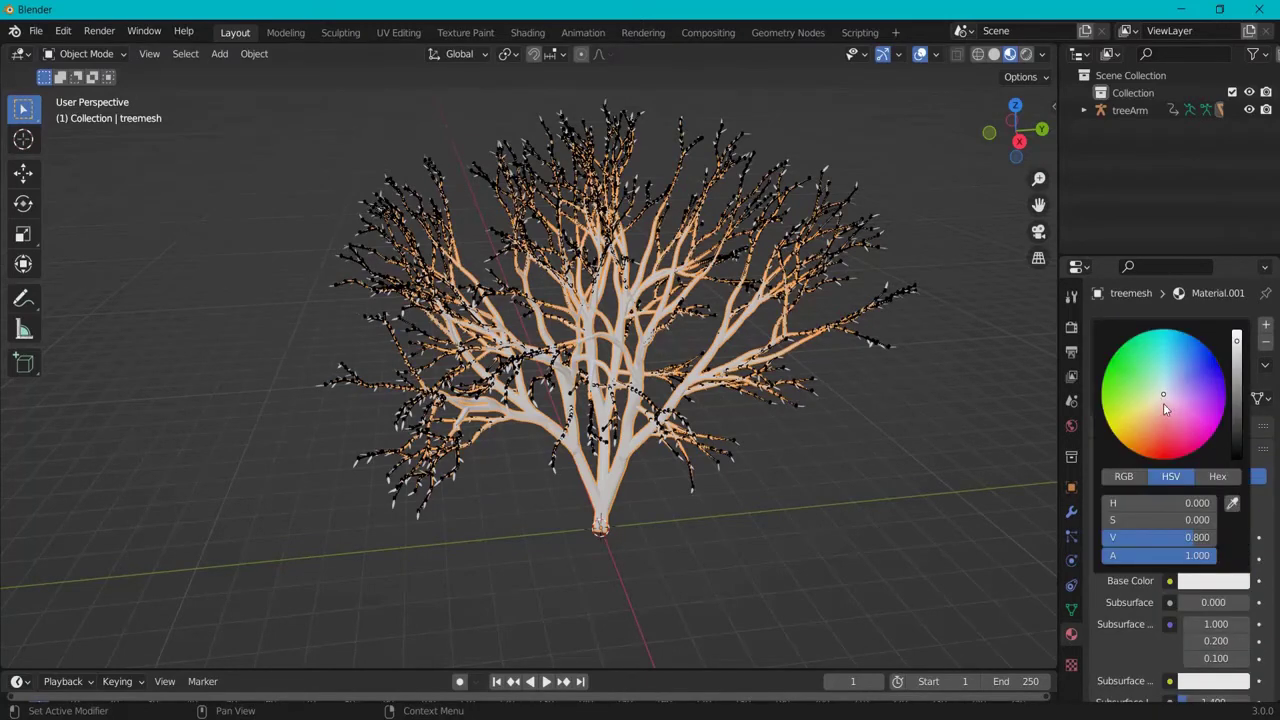
left_click_drag(1163, 403, 1140, 441)
left_click_drag(1236, 345, 1234, 430)
scroll(813, 443, "up", 10)
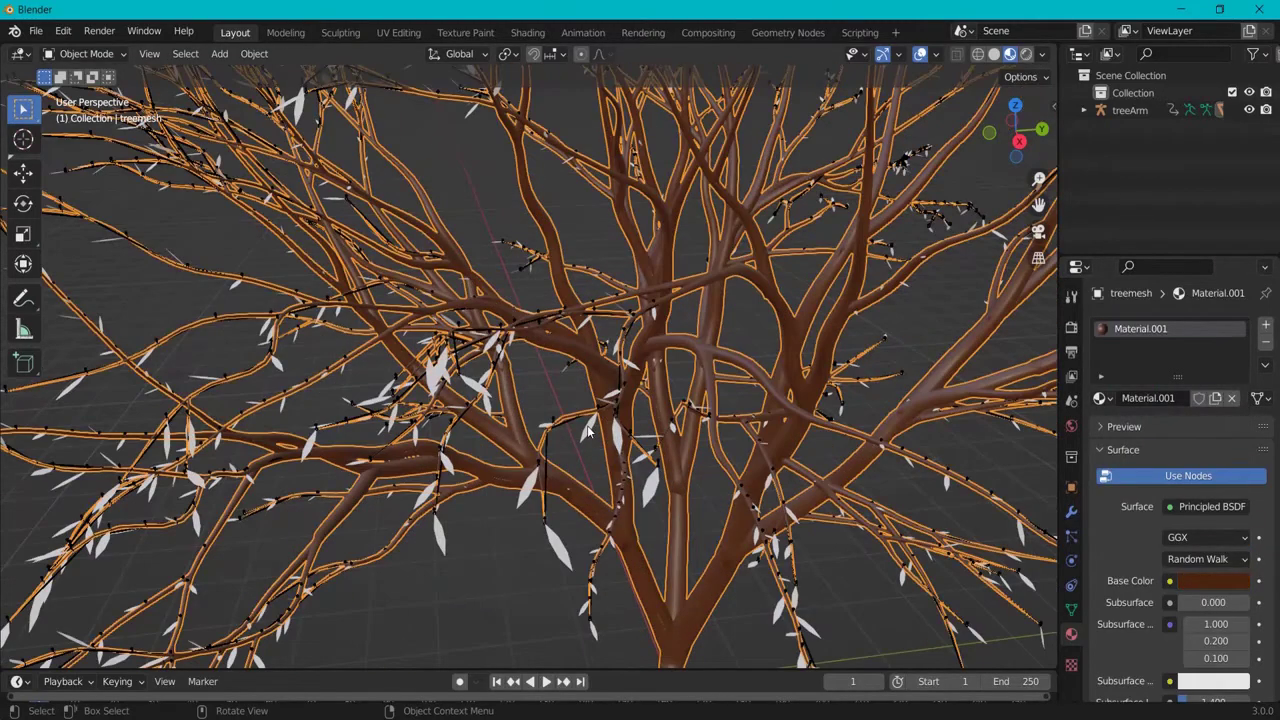
Give the leaves a new Material.002 with a dark green Base Color
left_click(588, 430)
left_click(1171, 398)
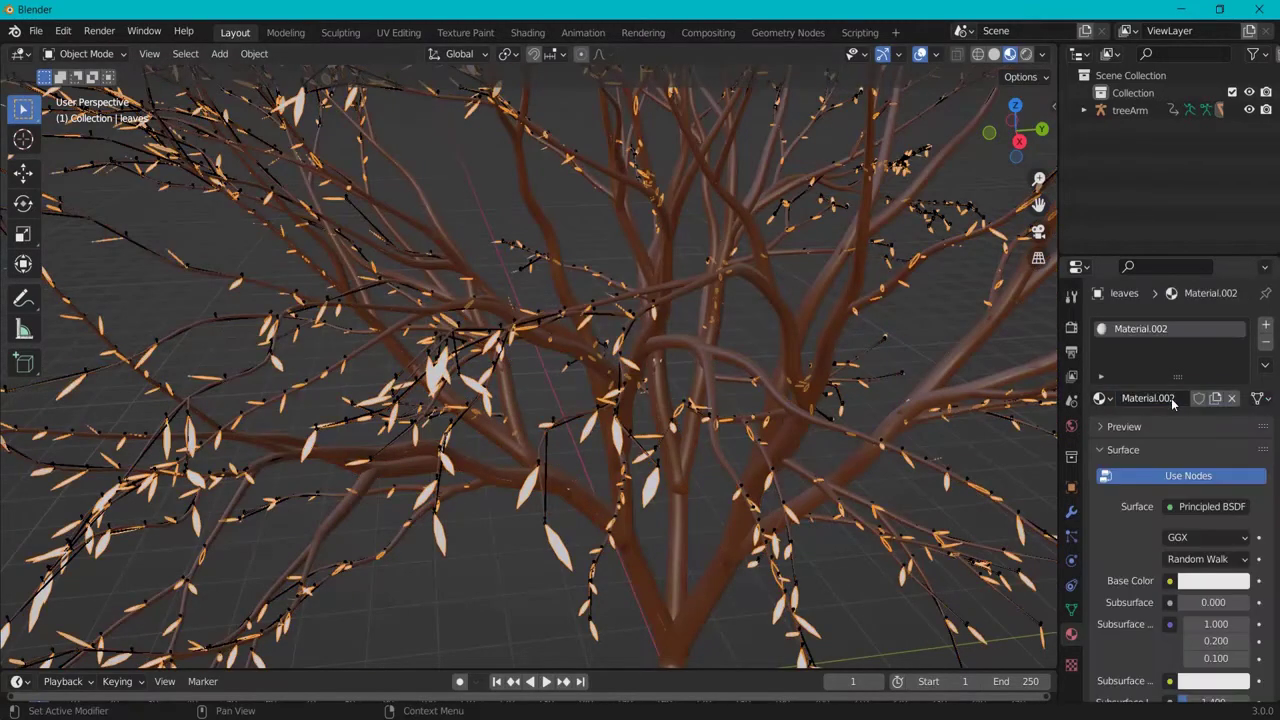
left_click(1212, 581)
left_click_drag(1142, 393, 1121, 373)
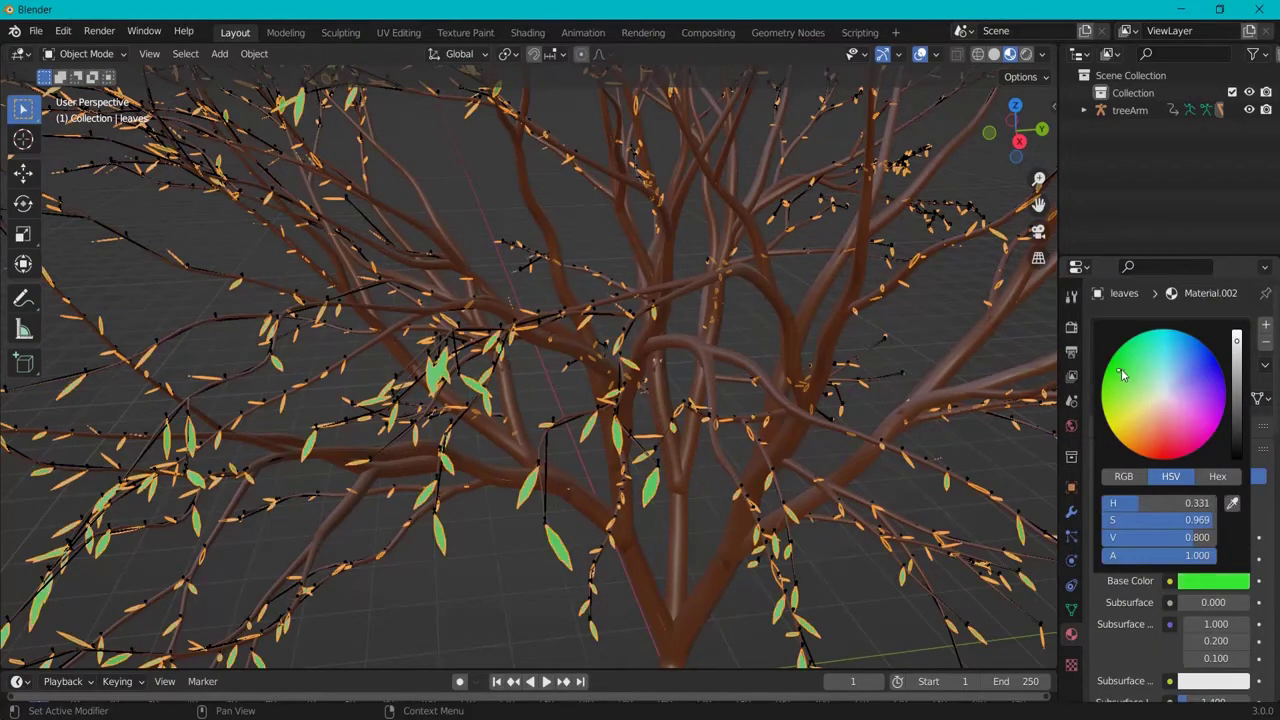
left_click_drag(1238, 344, 1238, 376)
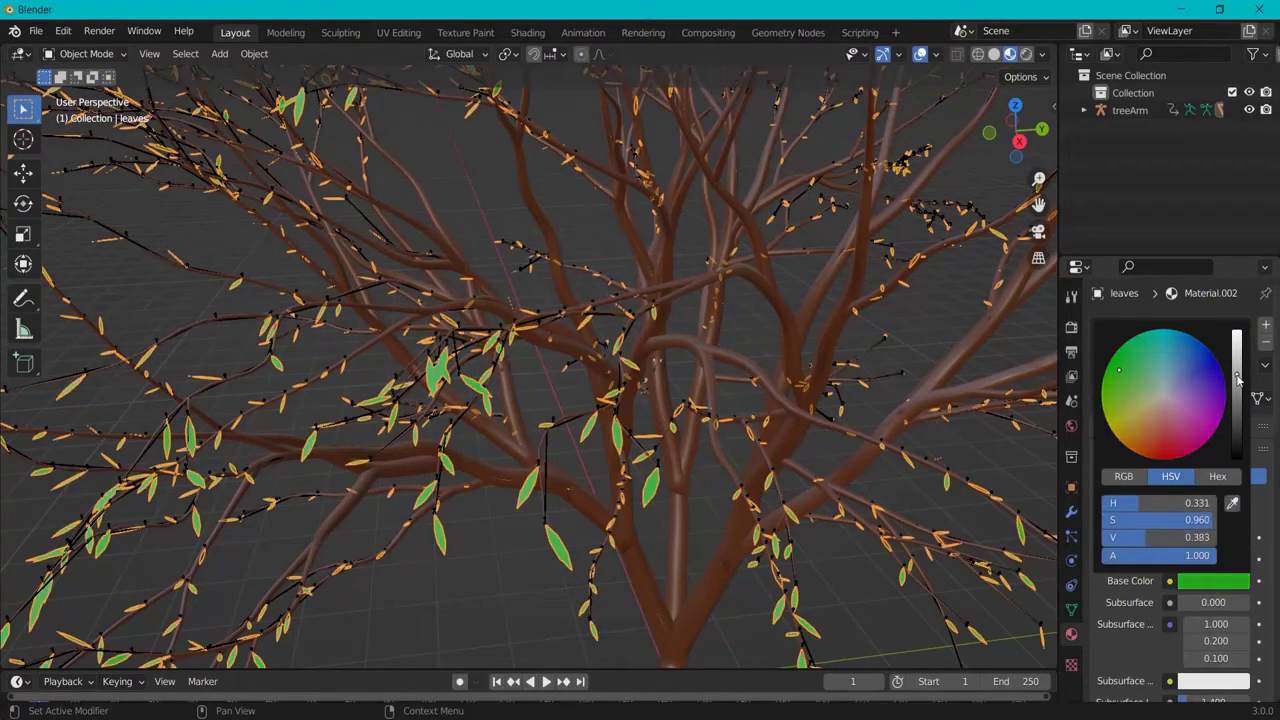
Reselect the leaves, switch to the Shading workspace, and bring up the branch texture image results
left_click(930, 352)
scroll(932, 350, "down", 4)
left_click(935, 355)
middle_click_drag(945, 441, 903, 438)
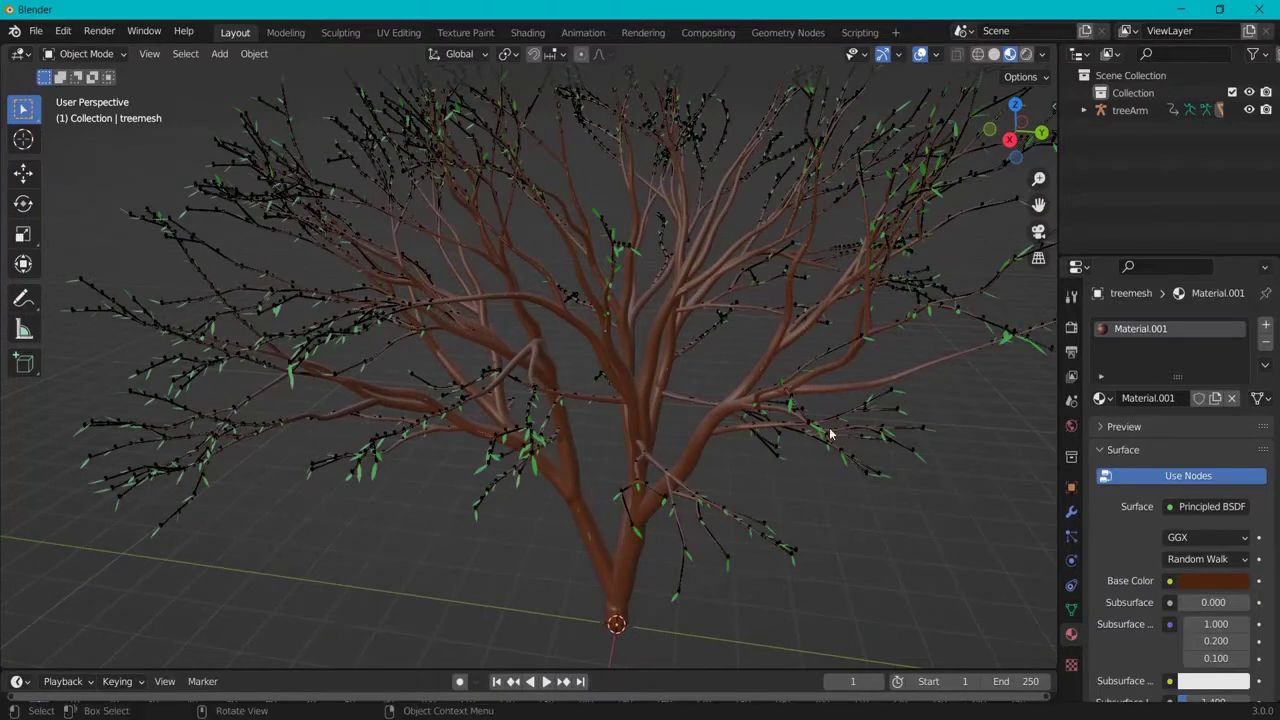
left_click(726, 517)
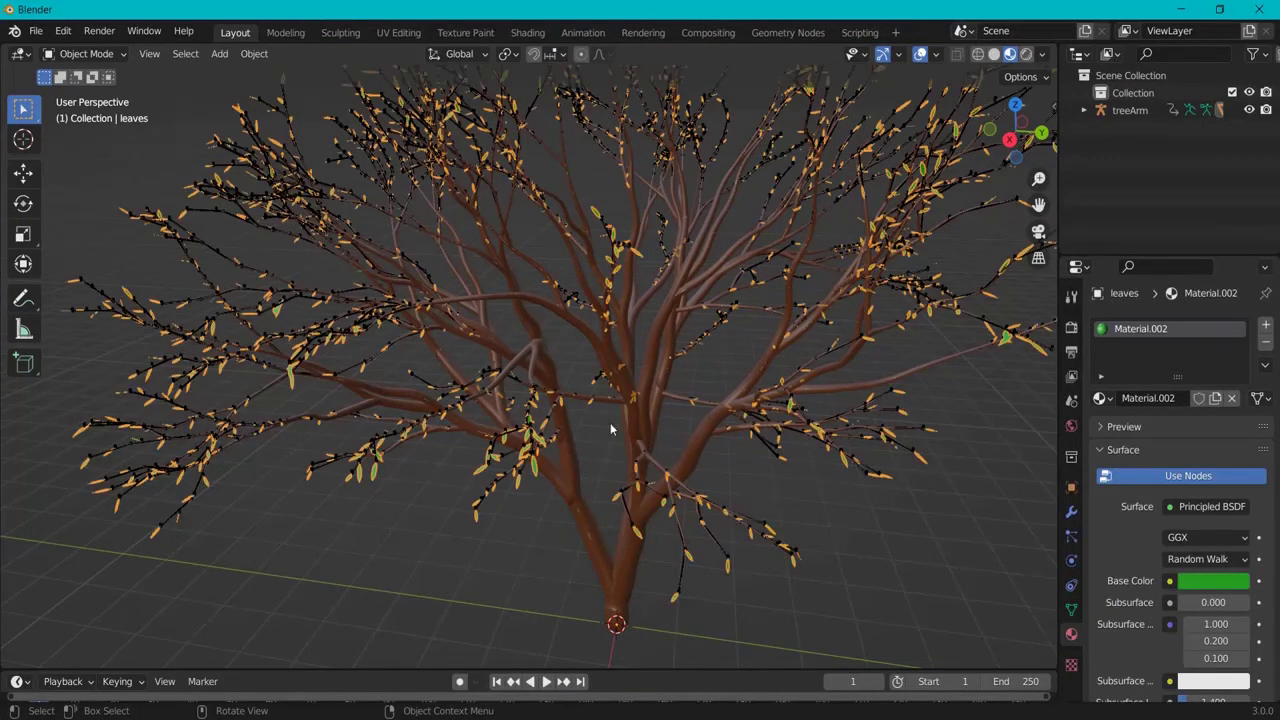
left_click(529, 33)
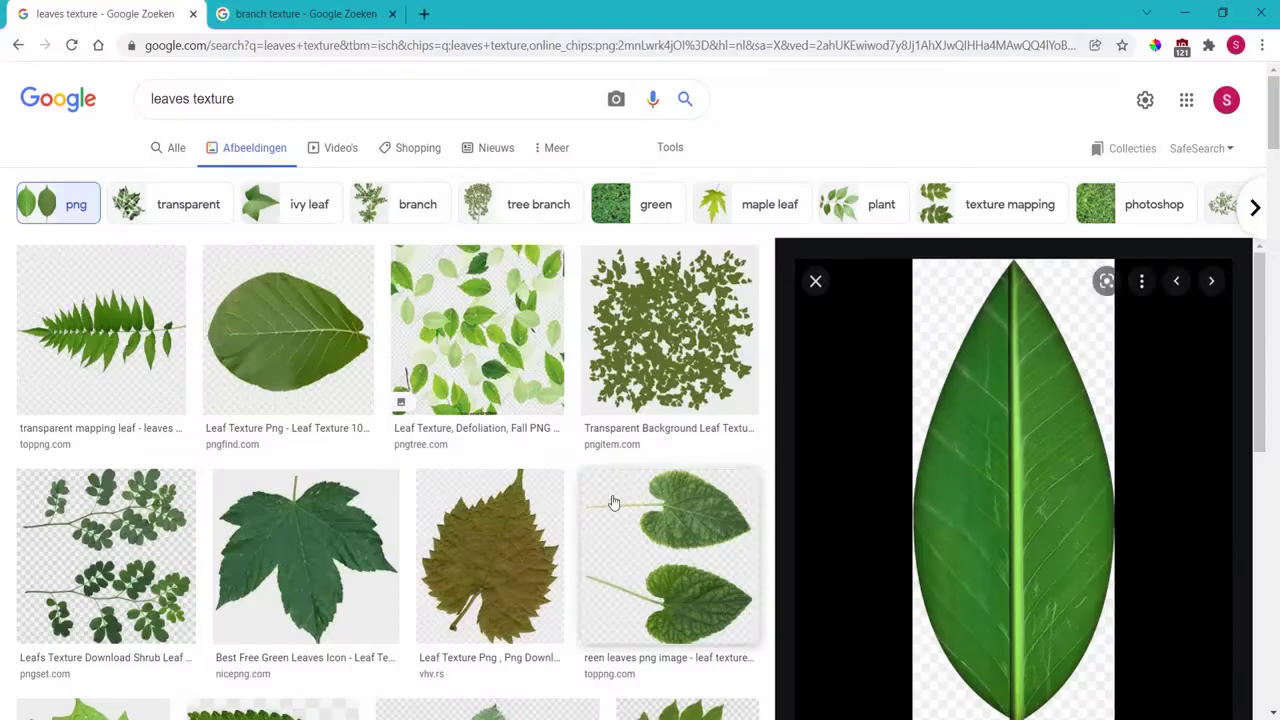
left_click(300, 14)
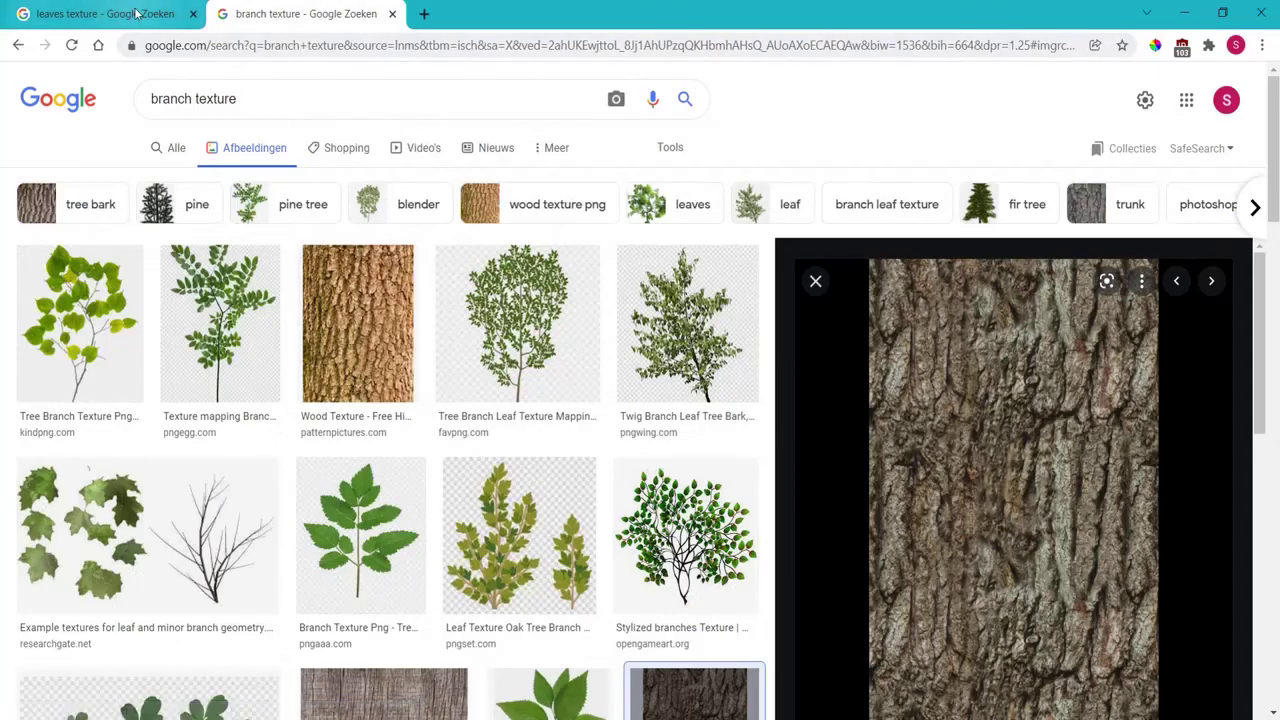
Drag leaves texture.png into the leaf material nodes and link its Color to Base Color
key("ctrl+Tab")
key("alt+Tab")
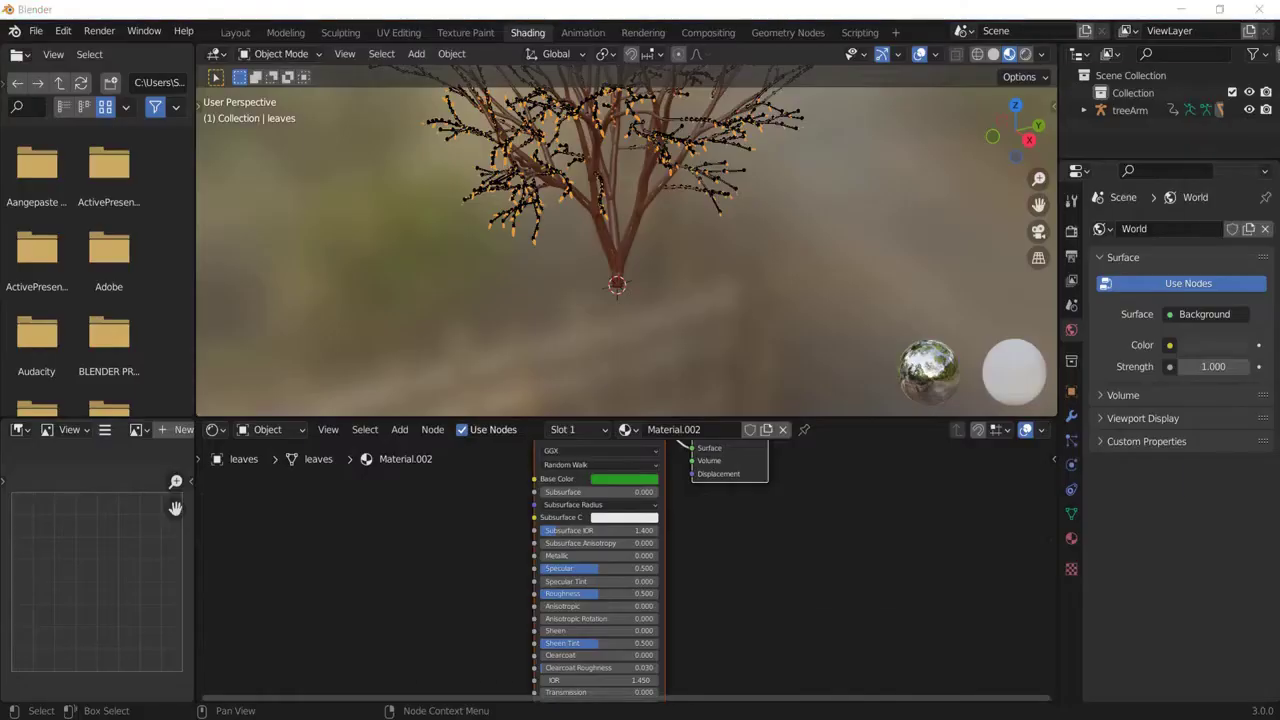
left_click_drag(935, 295, 401, 503)
scroll(496, 524, "up", 1)
middle_click_drag(484, 495, 510, 558)
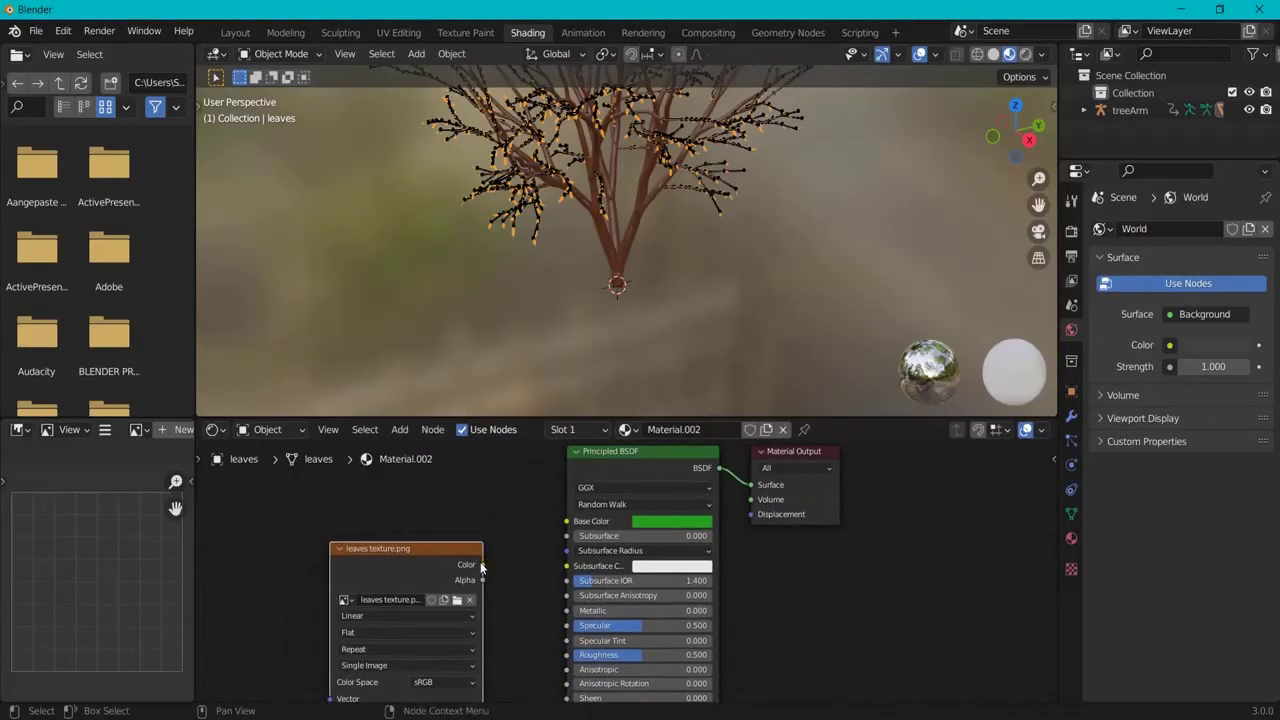
left_click_drag(482, 565, 567, 522)
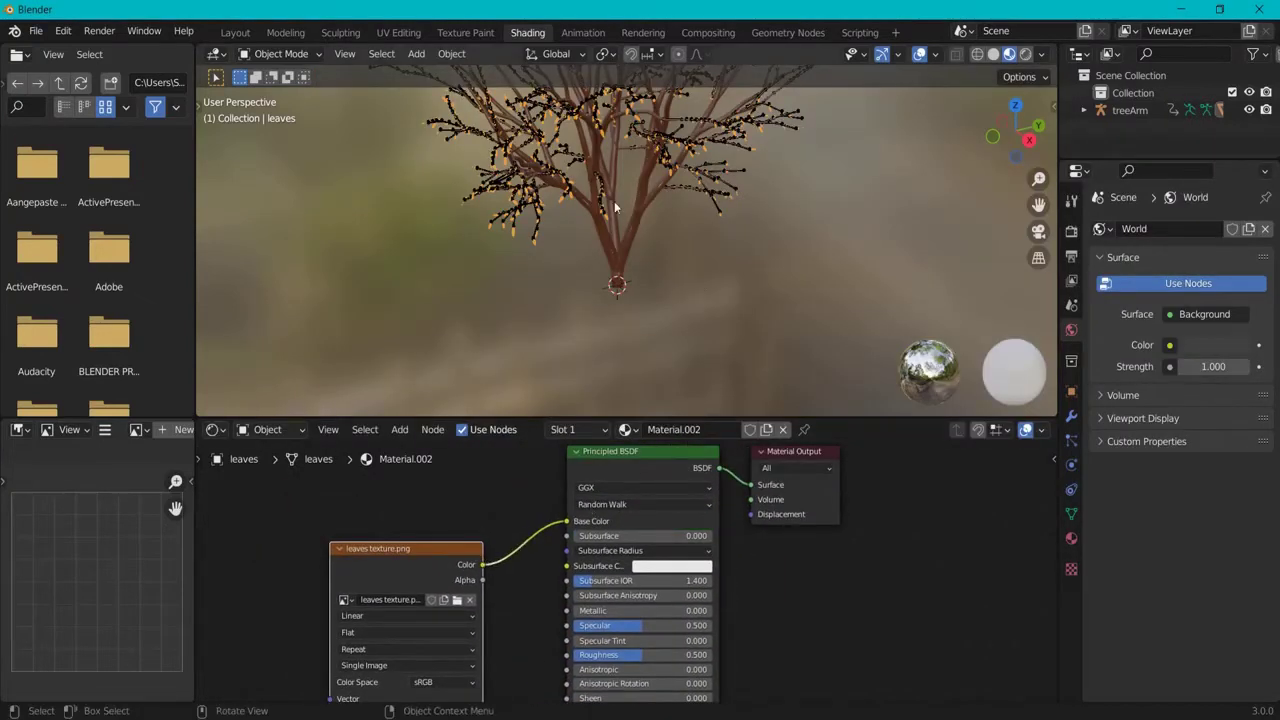
In the UV Editing workspace, select all the leaves so their shared UV layout is shown
left_click(398, 33)
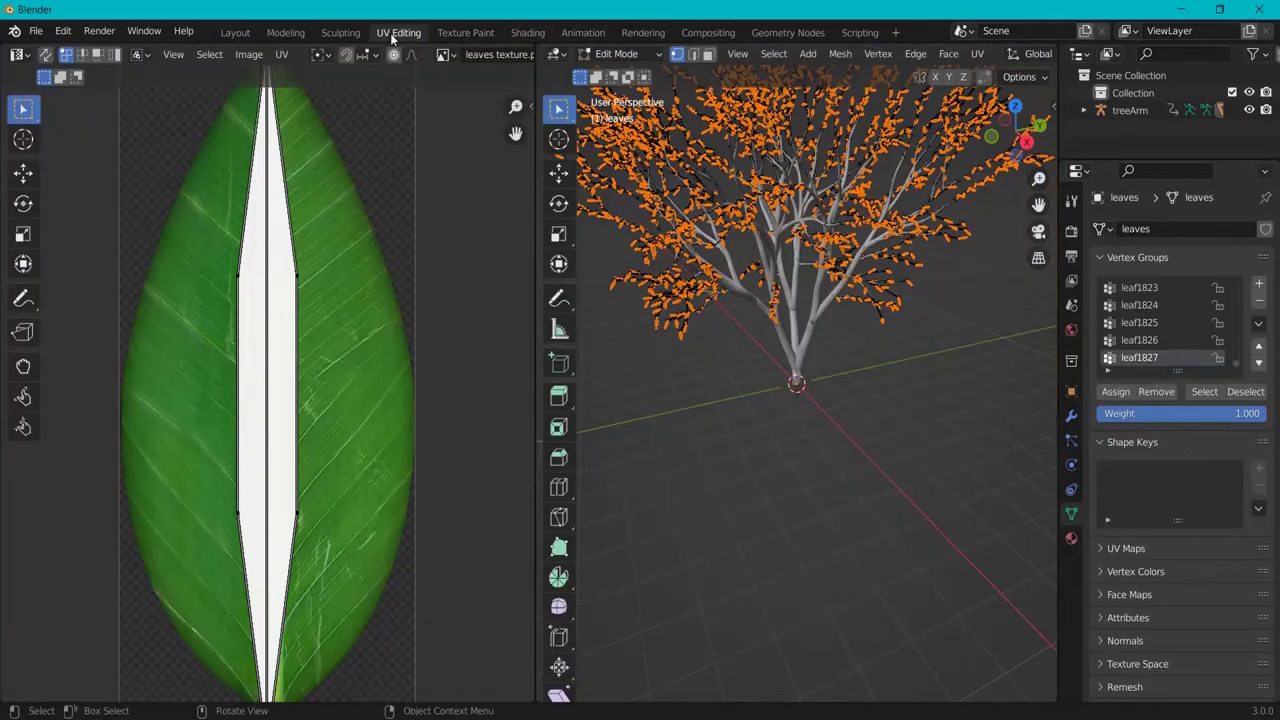
middle_click_drag(799, 304, 747, 342)
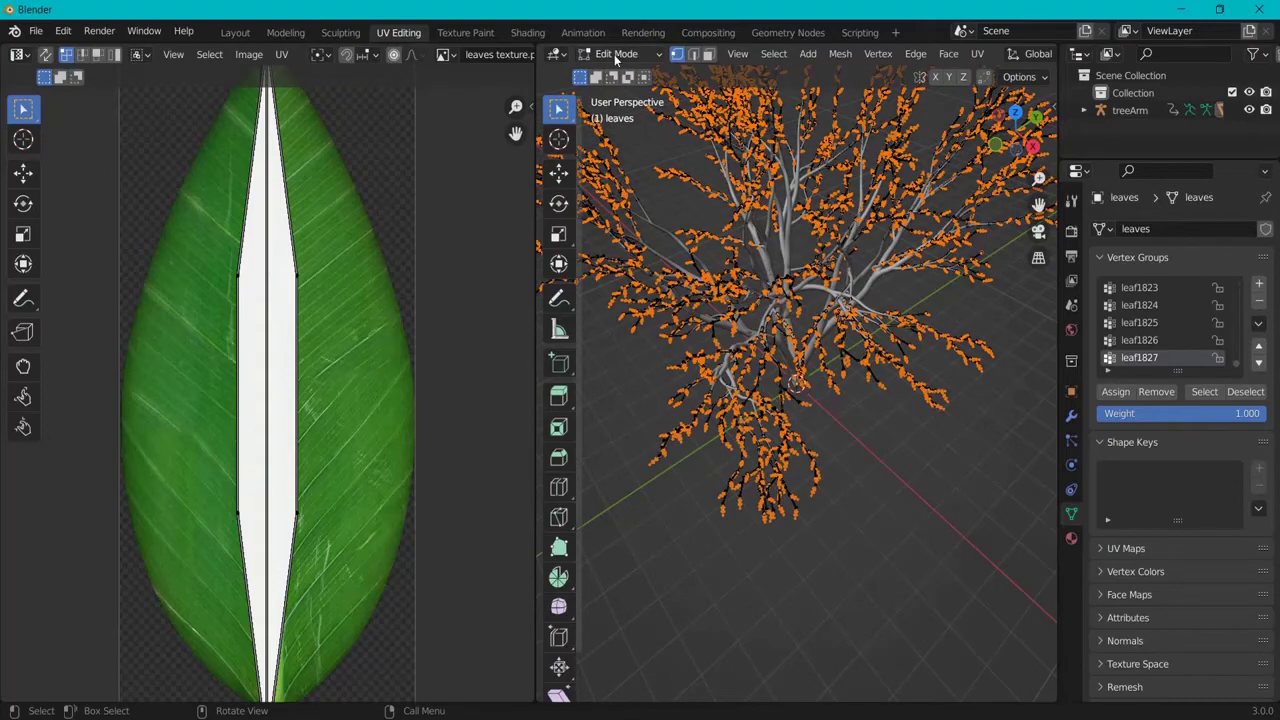
key("alt+a")
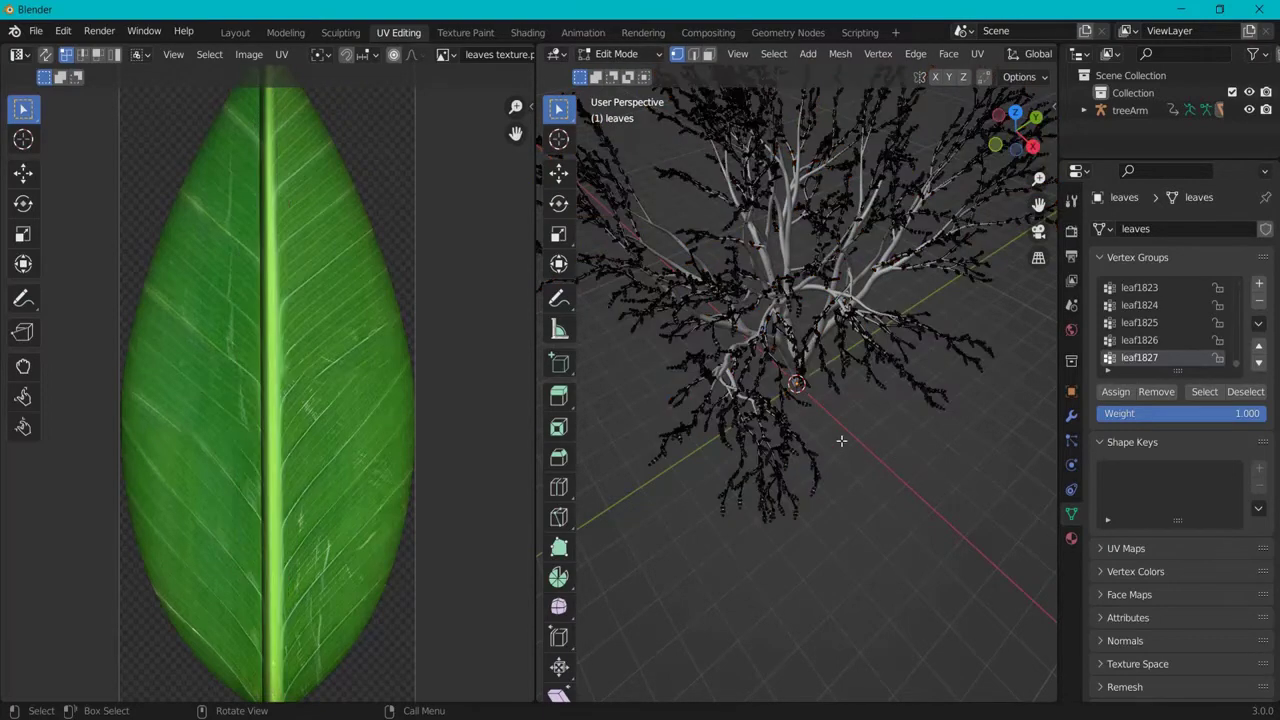
key("l")
middle_click_drag(788, 432, 810, 428)
scroll(810, 428, "up", 6)
key("a")
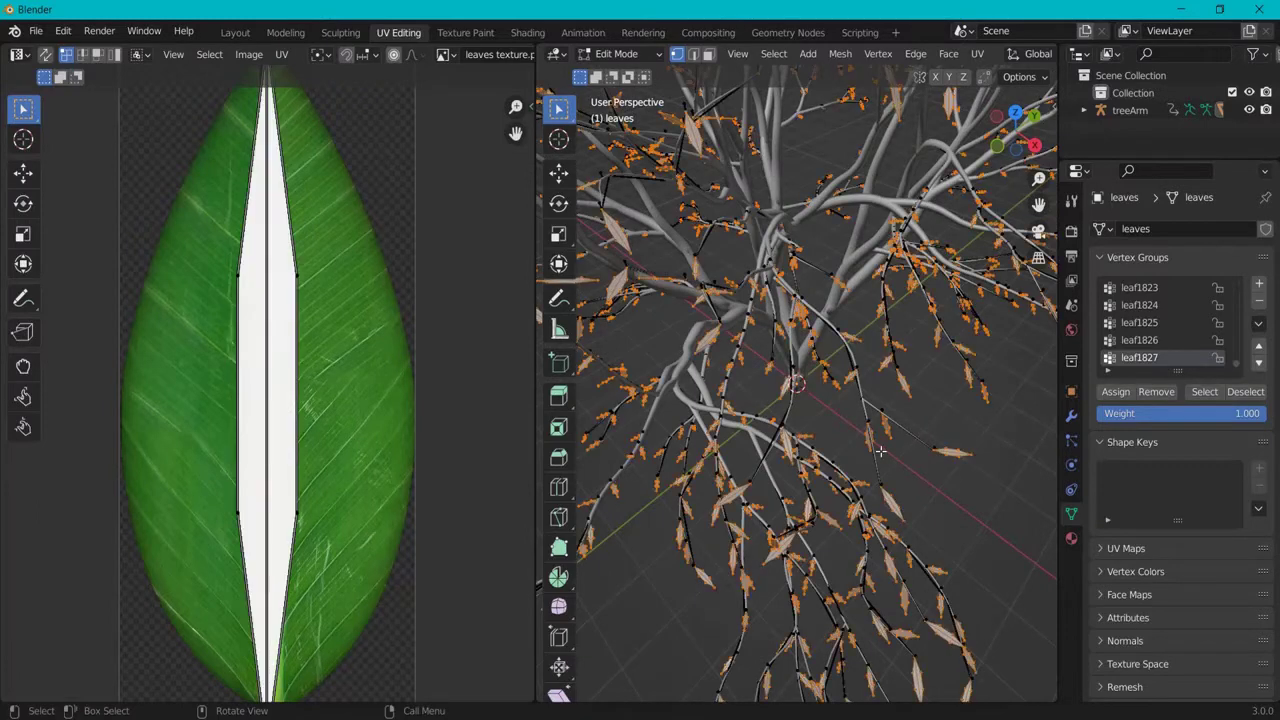
scroll(314, 178, "down", 2)
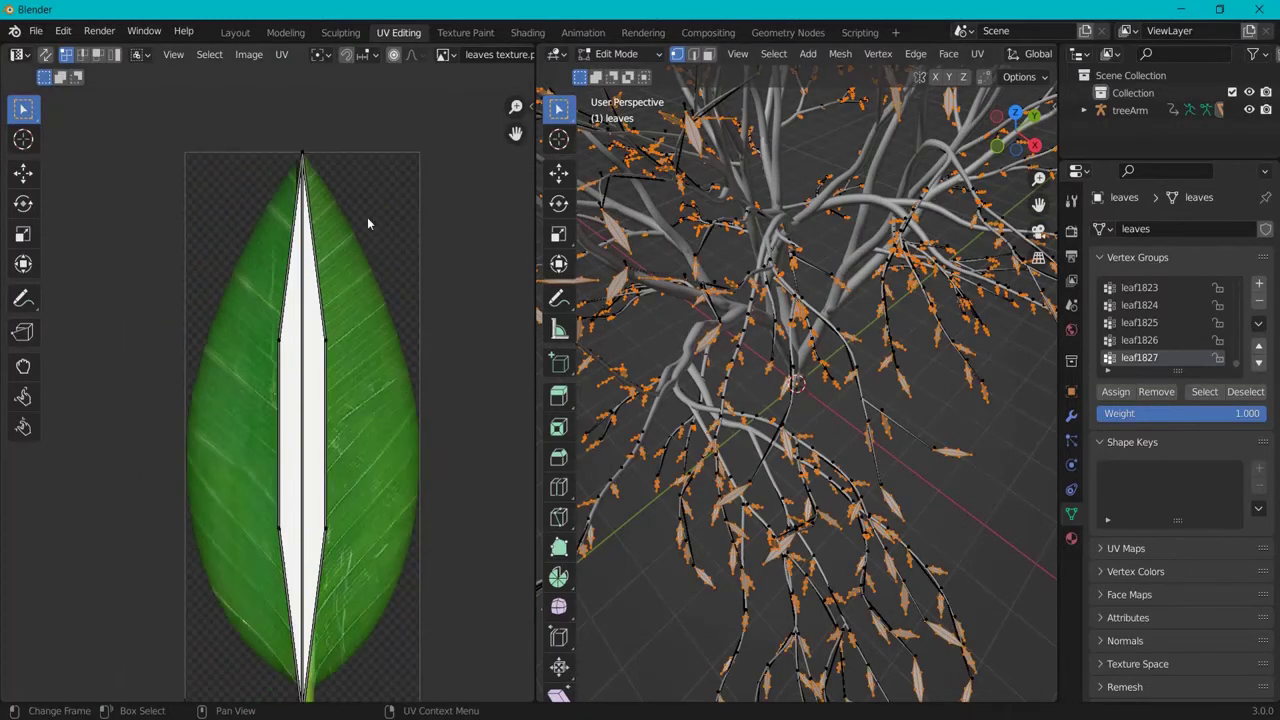
Move the leaf UVs, then pull the right and left UV vertices outward to the leaf outline
key("g")
left_click(316, 196)
key("g")
left_click(436, 355)
left_click(300, 340)
key("g")
left_click(249, 341)
Pull the lower-right, lower-left and bottom UV vertices out to fit the leaf image
left_click(326, 518)
key("g")
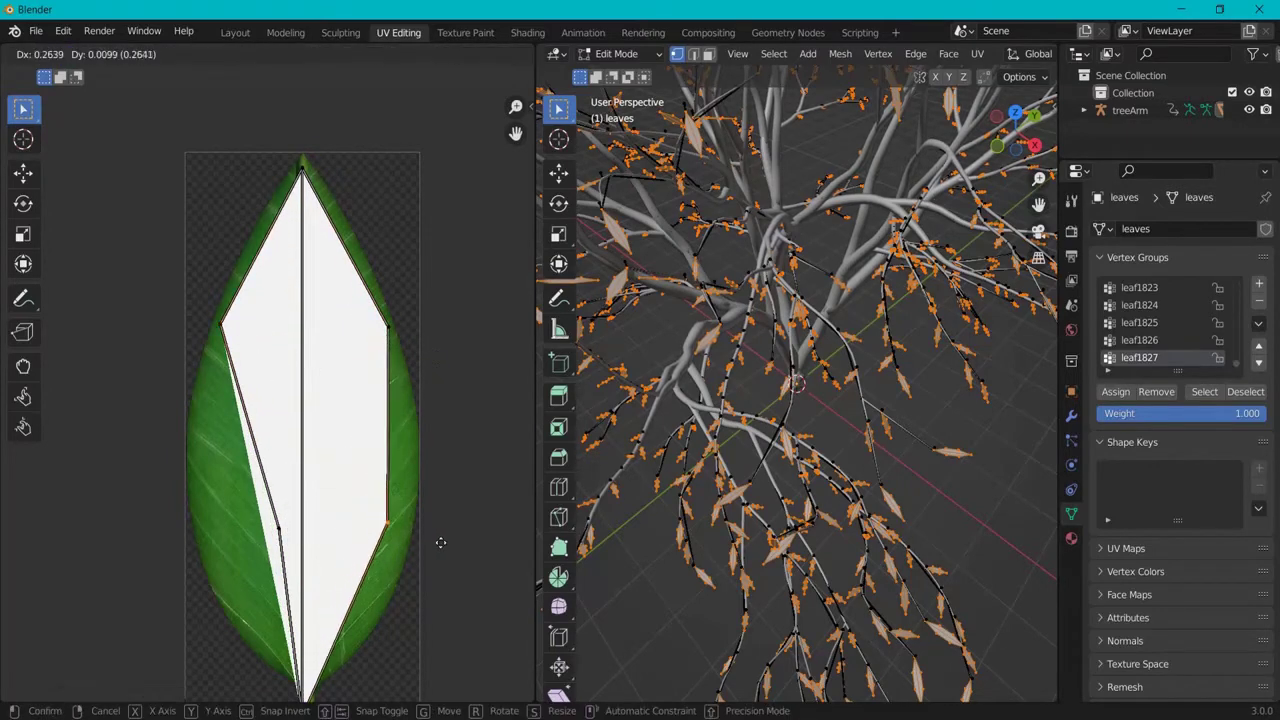
left_click(455, 547)
left_click_drag(256, 514, 284, 524)
key("g")
left_click(238, 565)
scroll(238, 565, "down", 2)
left_click(289, 582)
key("g")
left_click(317, 588)
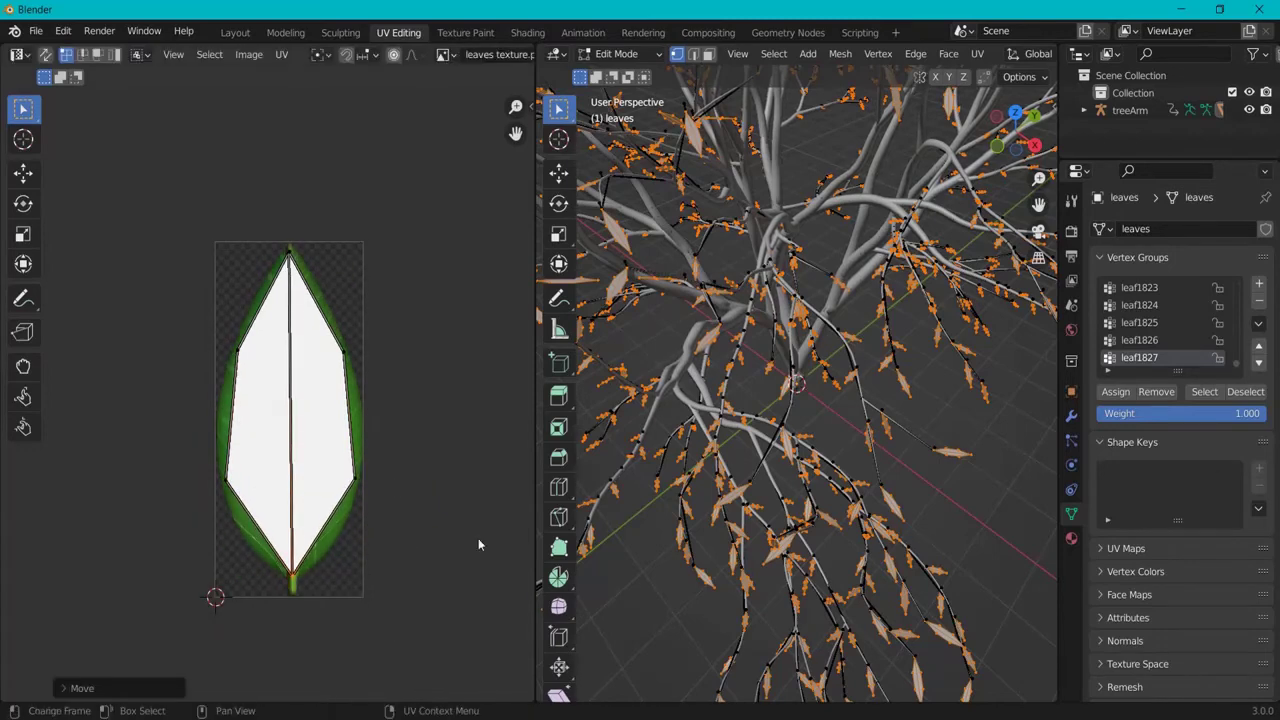
scroll(810, 360, "up", 5)
Switch the viewport to Material Preview and zoom in close to the textured branches
scroll(1008, 62, "down", 6)
left_click(1010, 55)
scroll(914, 366, "up", 5)
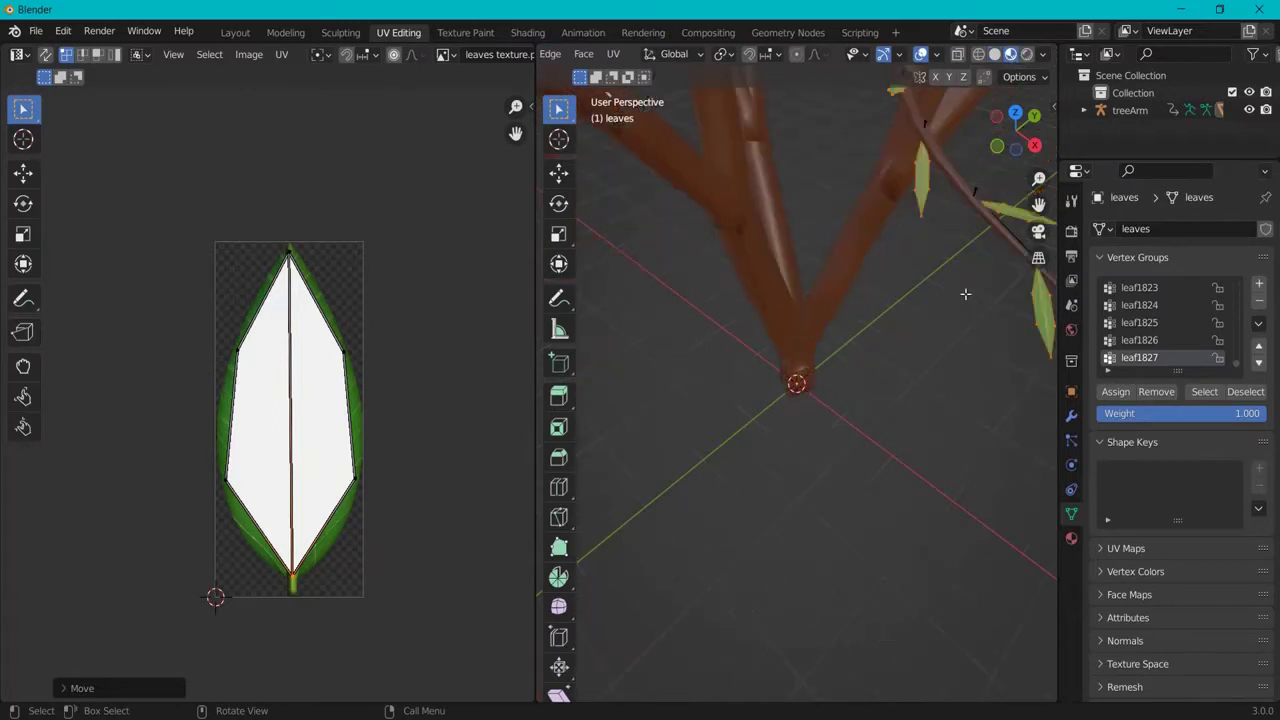
middle_click_drag(767, 357, 686, 386)
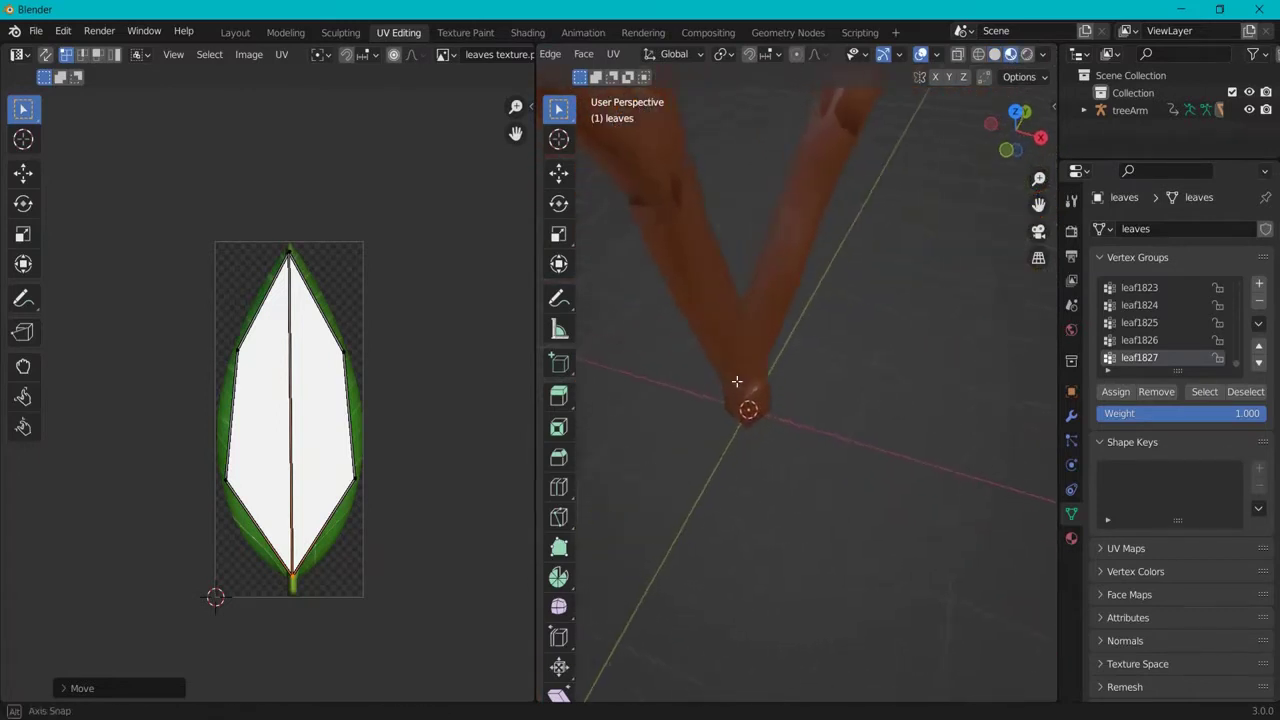
scroll(743, 386, "up", 4)
scroll(747, 384, "down", 8)
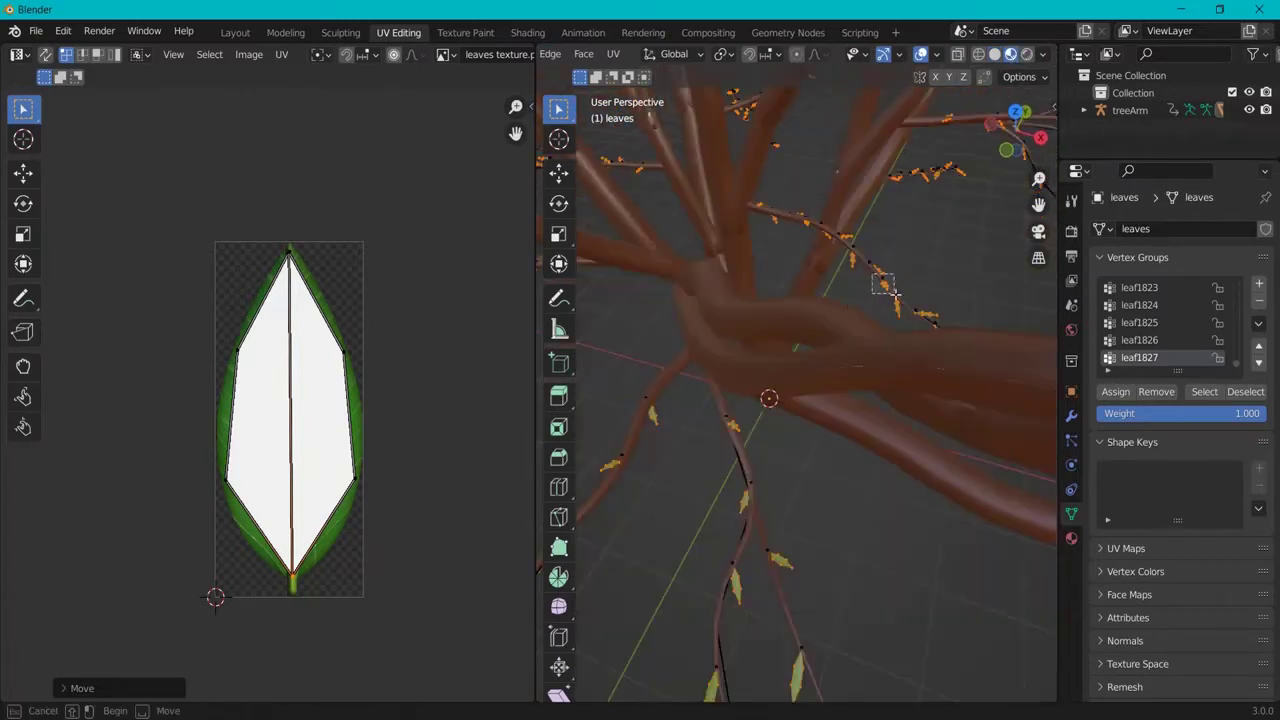
scroll(866, 300, "up", 5)
Select a leaf's UV island, rotate it about 180.82°, then deselect the leaf
left_click(858, 343)
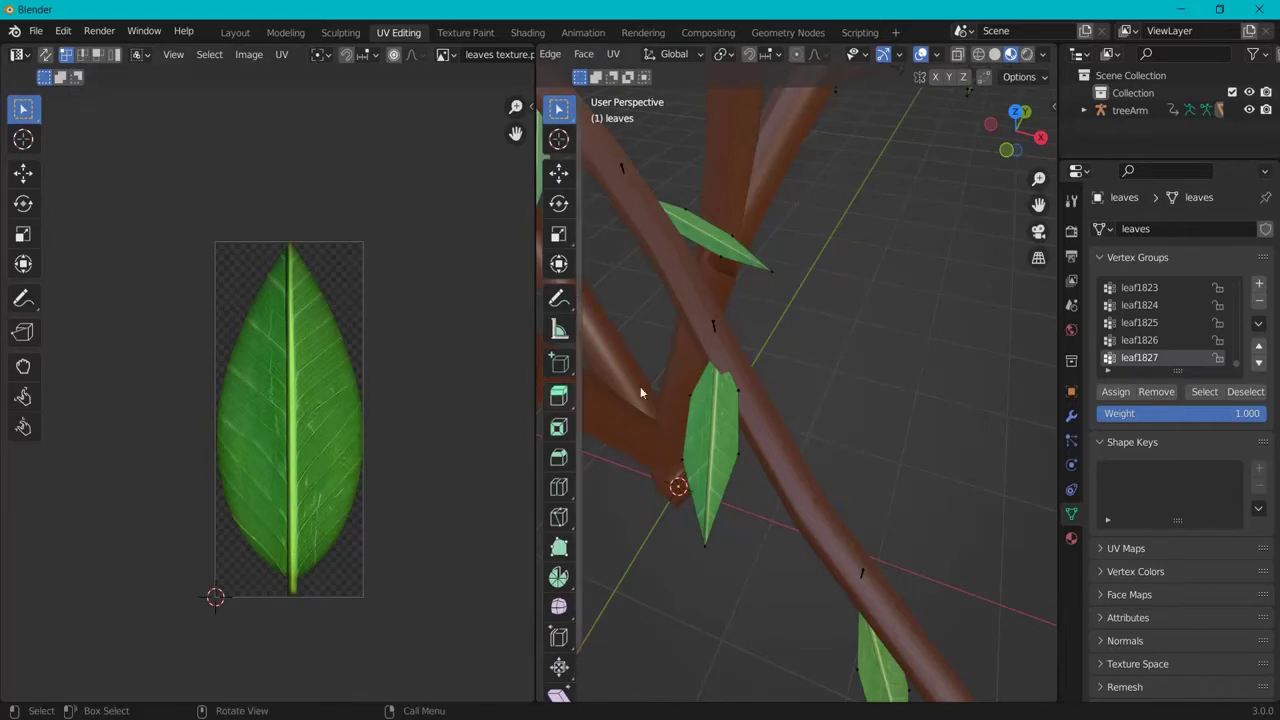
left_click_drag(651, 330, 815, 568)
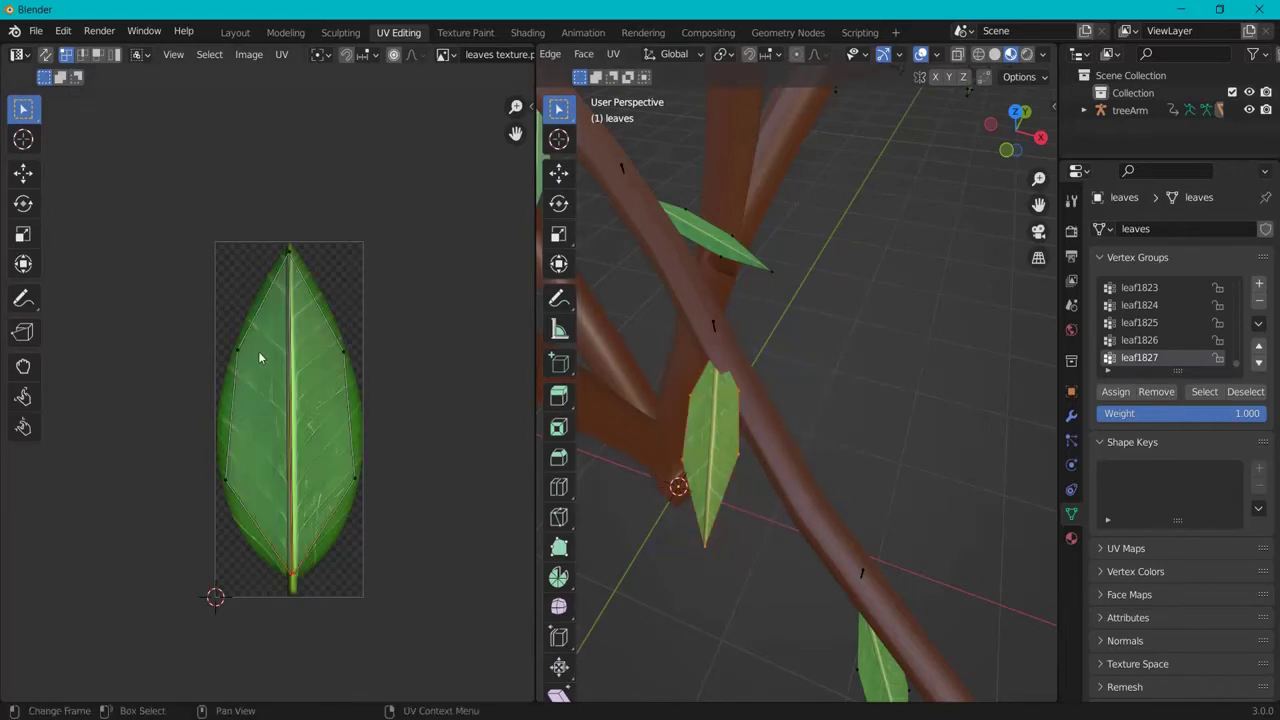
left_click_drag(191, 206, 411, 509)
key("r")
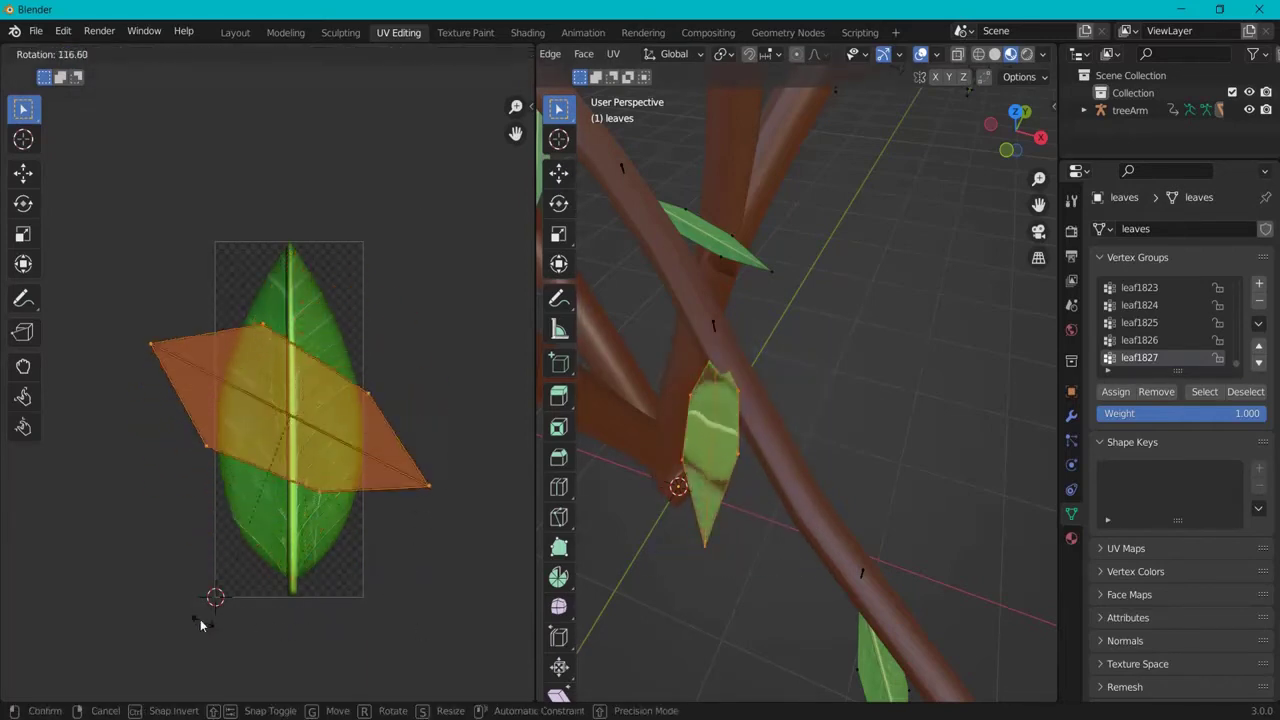
left_click(6, 440)
left_click(726, 369)
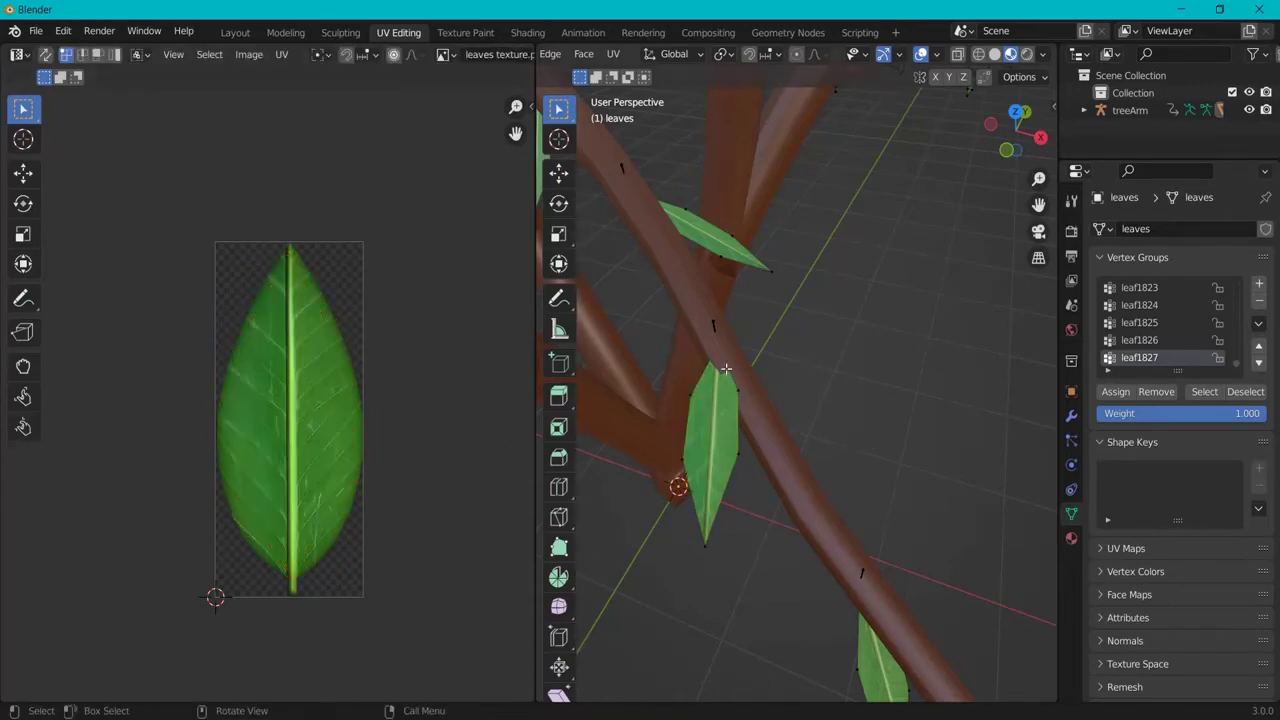
scroll(774, 427, "down", 10)
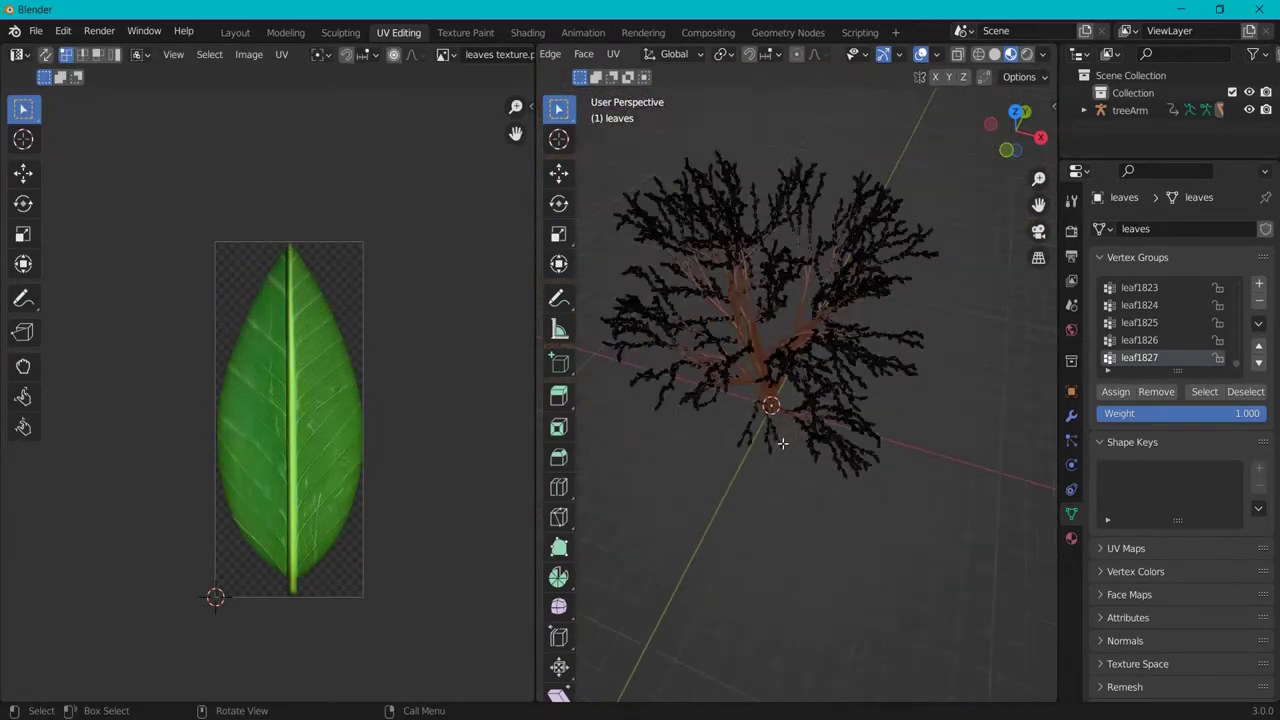
Select the branch mesh and plug a branch texture.jpg image node into Material.001's Base Color
left_click(235, 32)
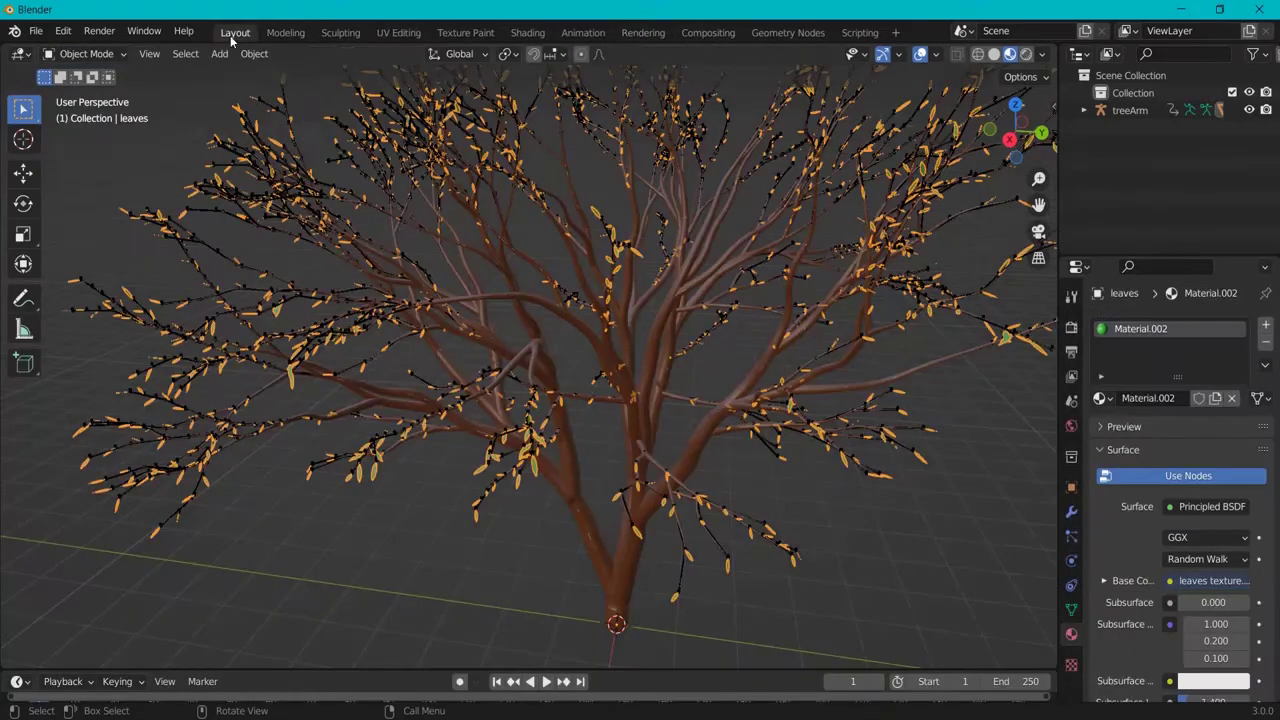
left_click(640, 340)
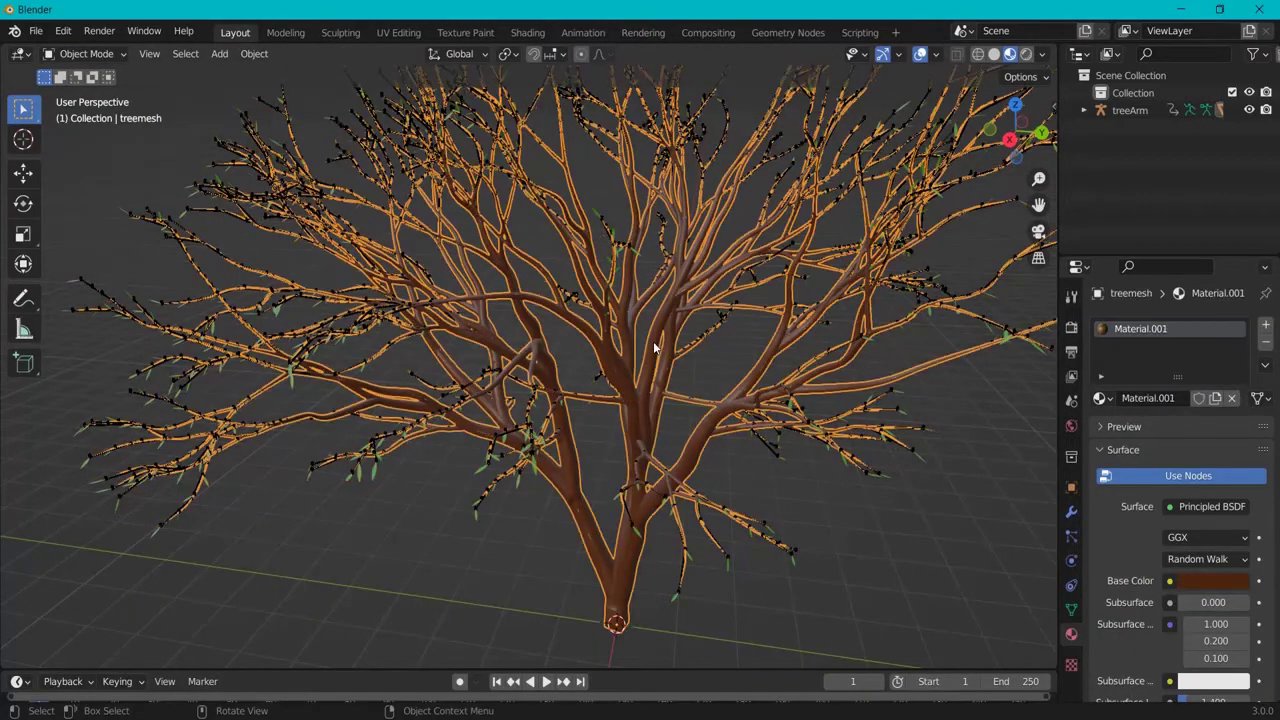
left_click(515, 33)
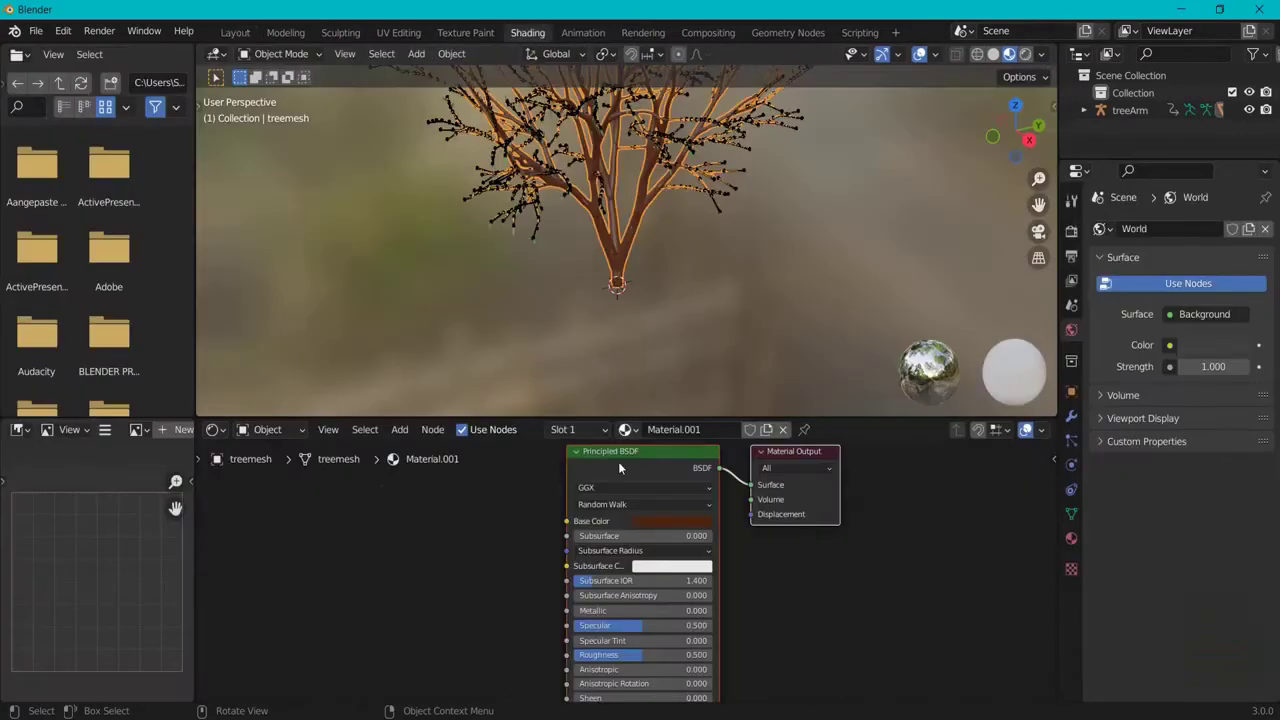
key("alt+Tab")
left_click_drag(460, 290, 270, 560)
left_click(347, 545)
left_click_drag(348, 549, 567, 521)
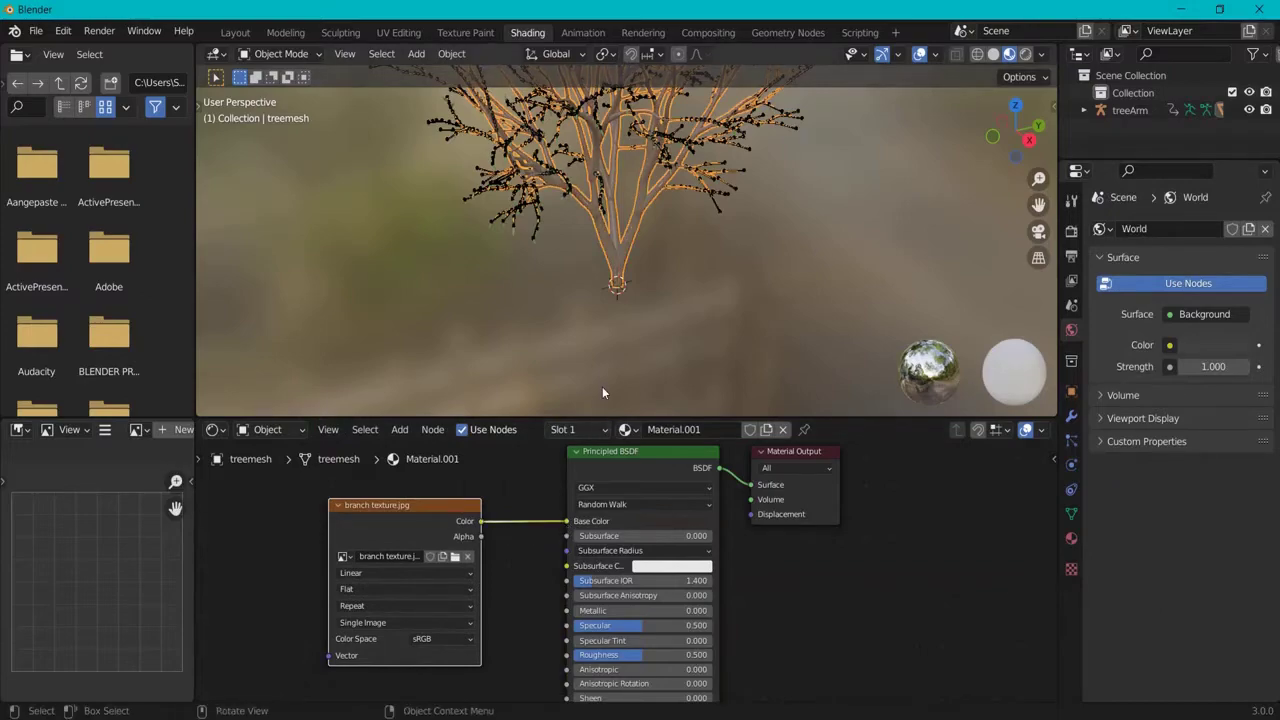
scroll(707, 260, "up", 8)
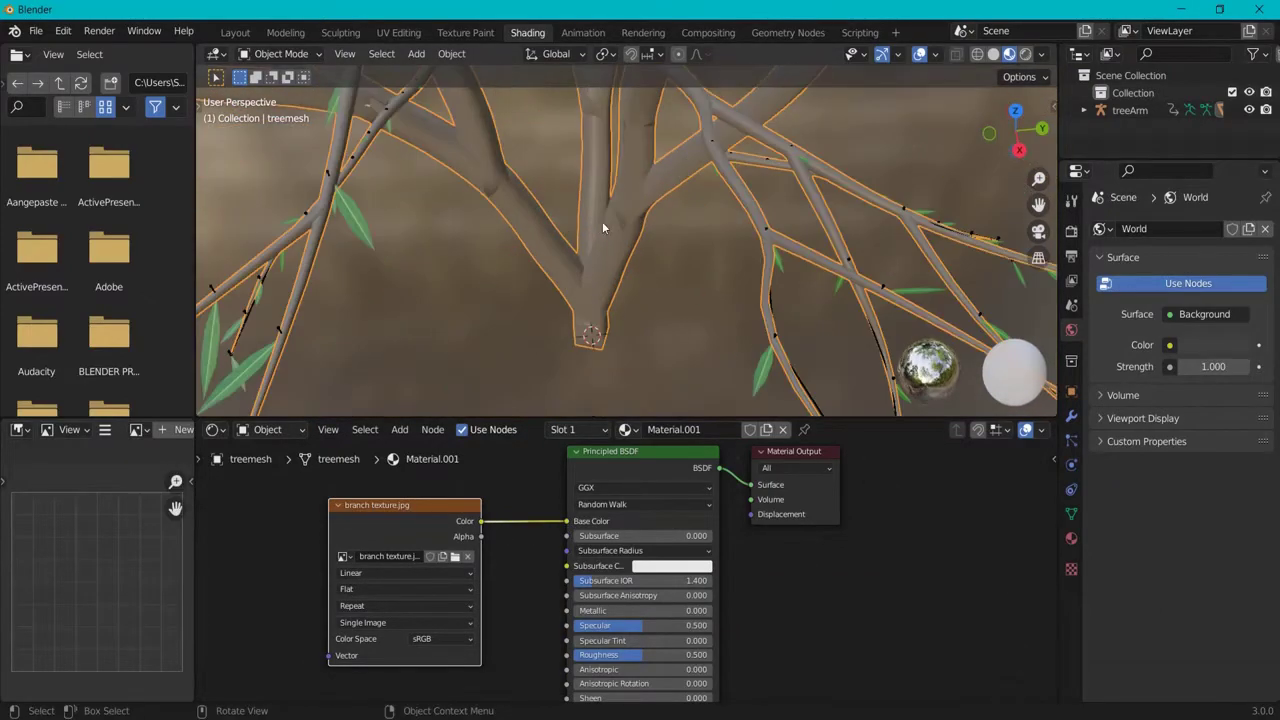
scroll(567, 258, "down", 10)
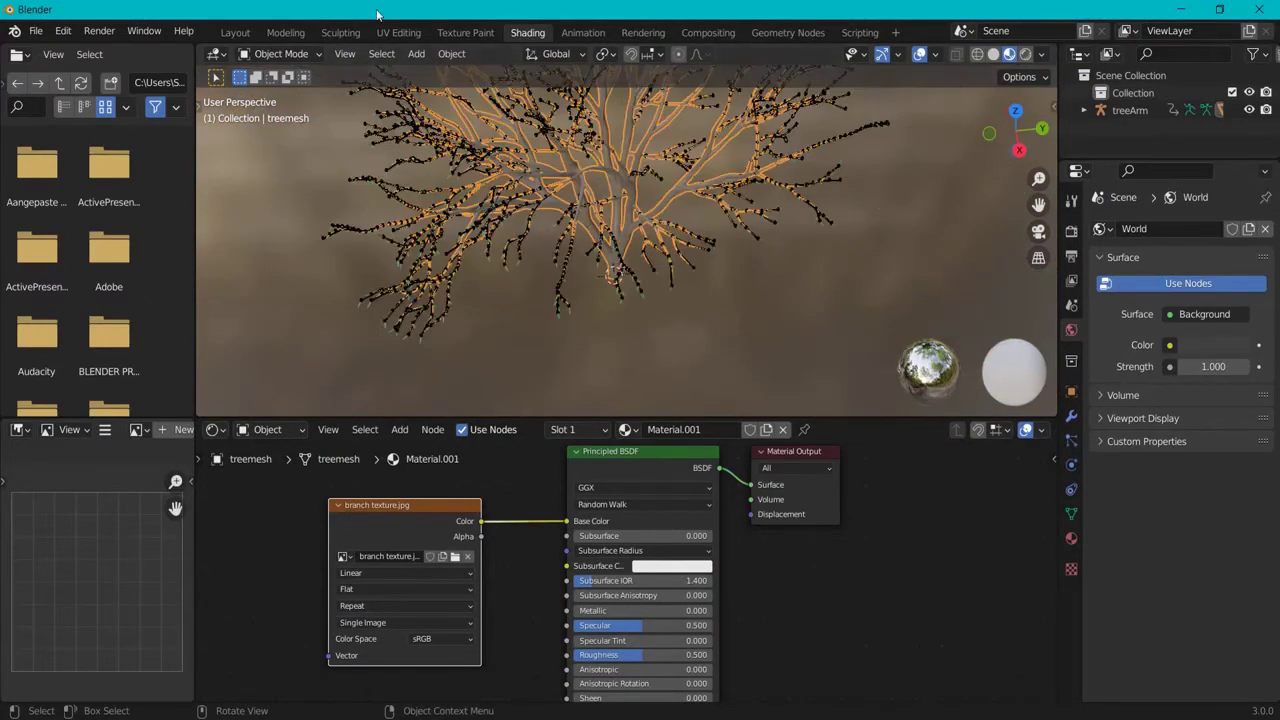
left_click(235, 32)
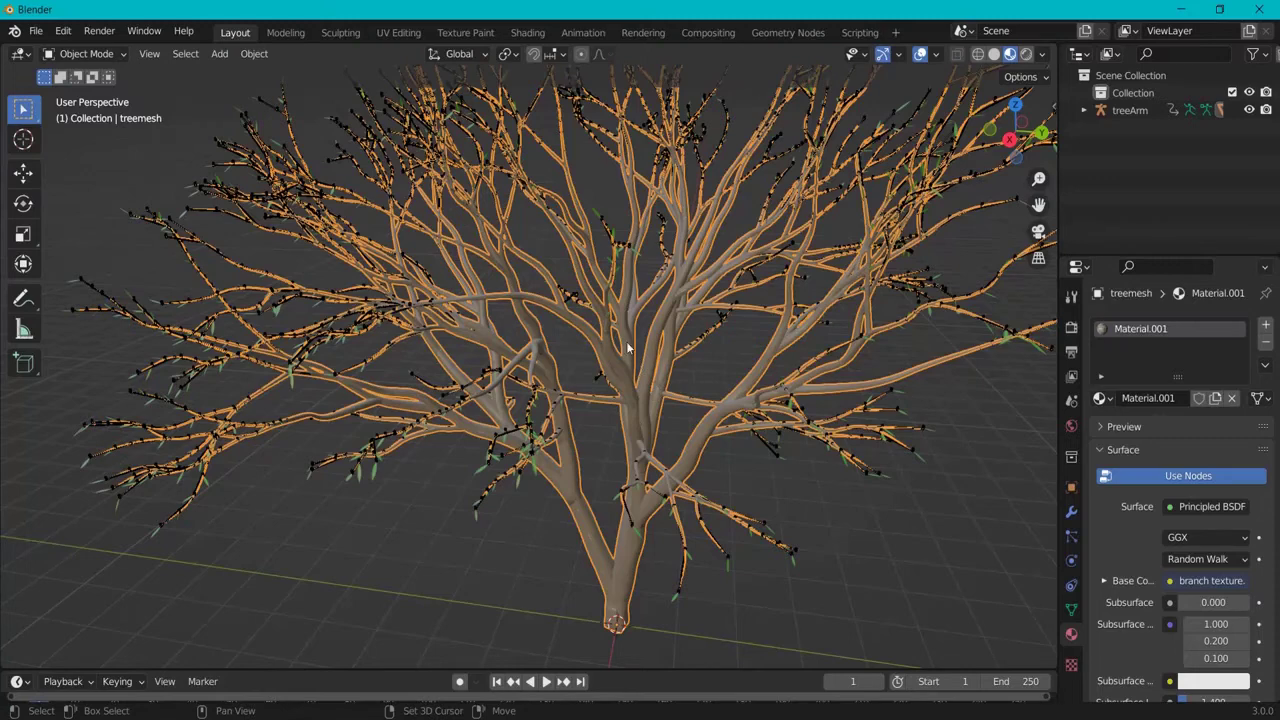
Convert the treemesh to a mesh through Object > Convert and enter Edit Mode
key("shift+a")
mouse_move(612, 333)
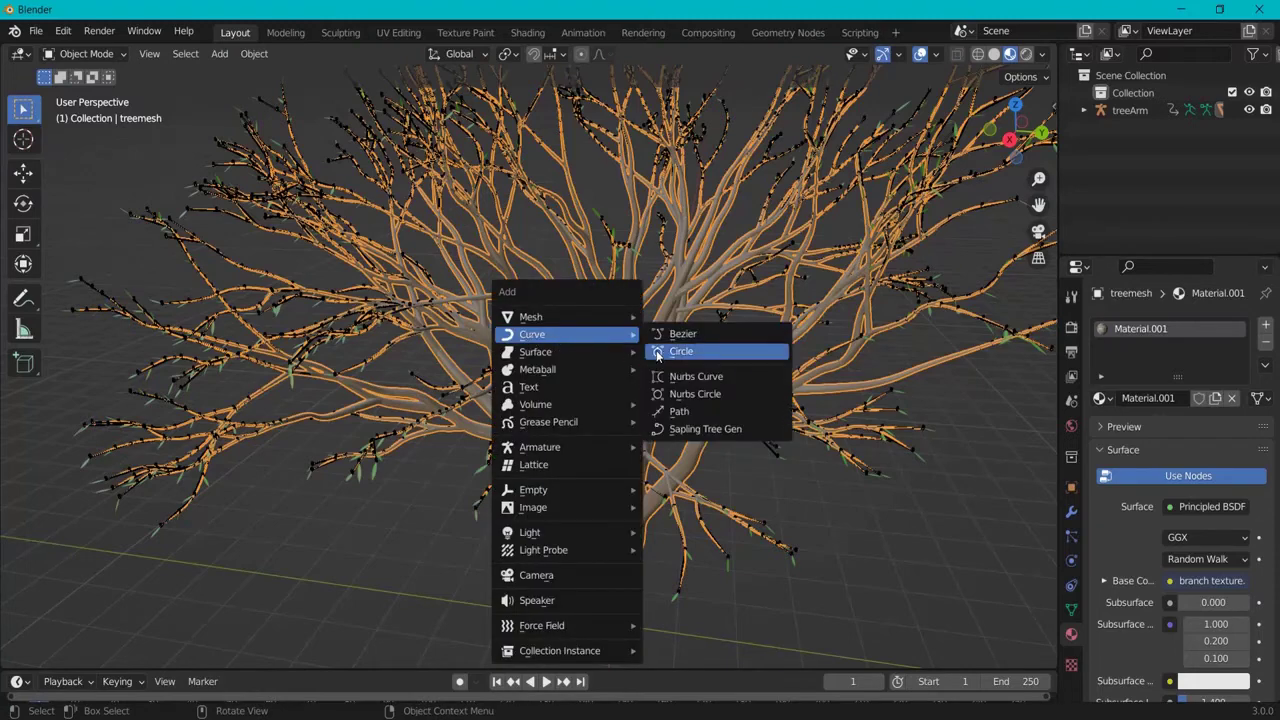
mouse_move(536, 320)
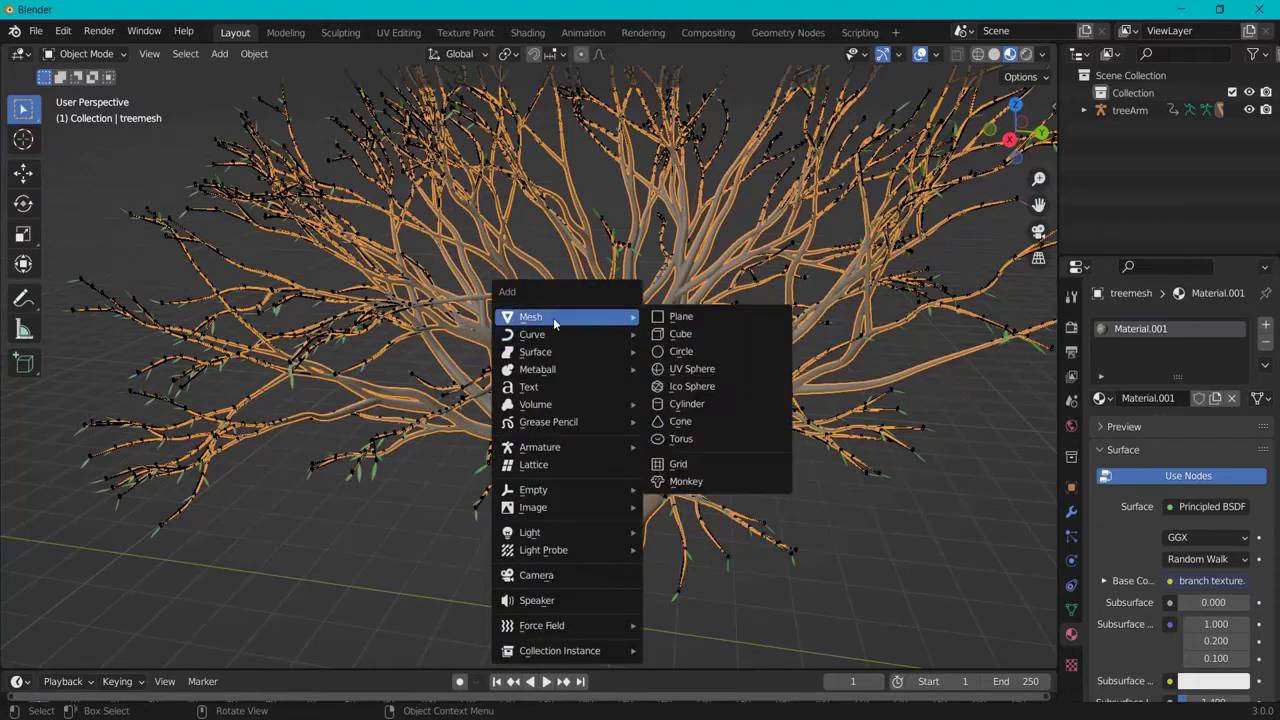
left_click(253, 54)
mouse_move(335, 530)
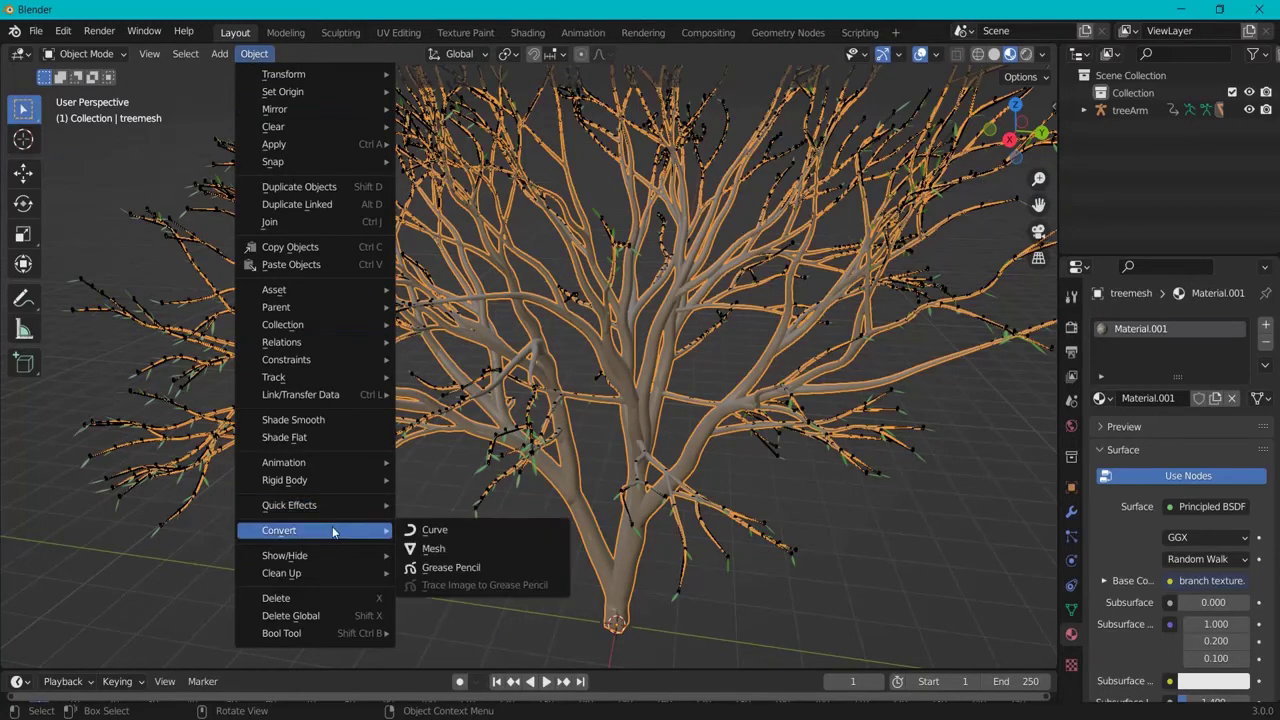
left_click(433, 550)
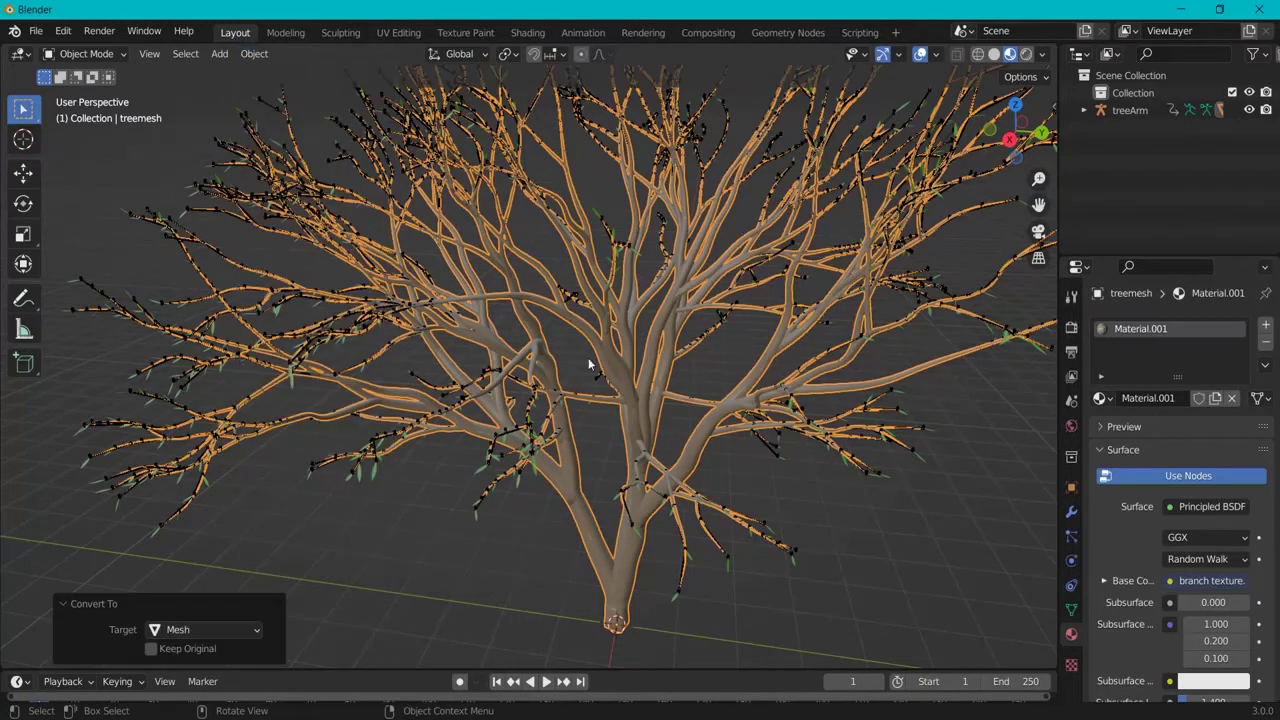
key("Tab")
scroll(800, 379, "up", 6)
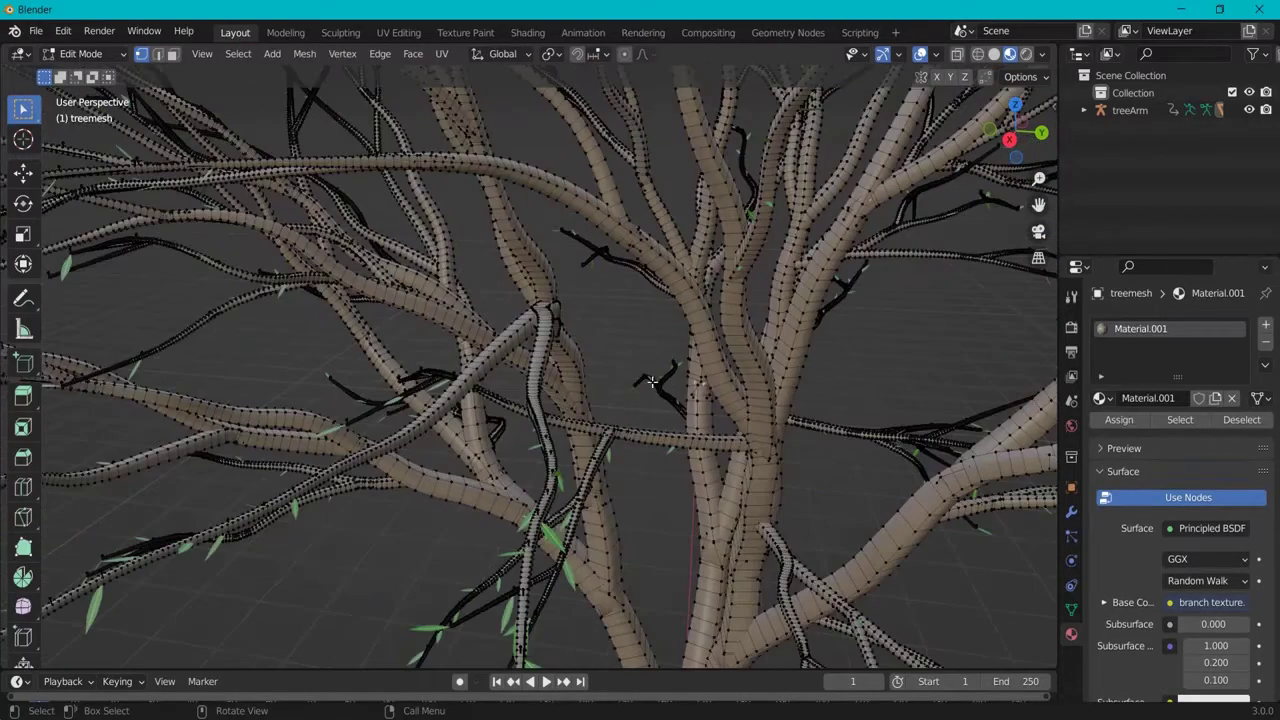
middle_click_drag(918, 323, 863, 349)
Select all linked branch geometry and Smart UV Project it with a 66° angle limit
left_click(400, 32)
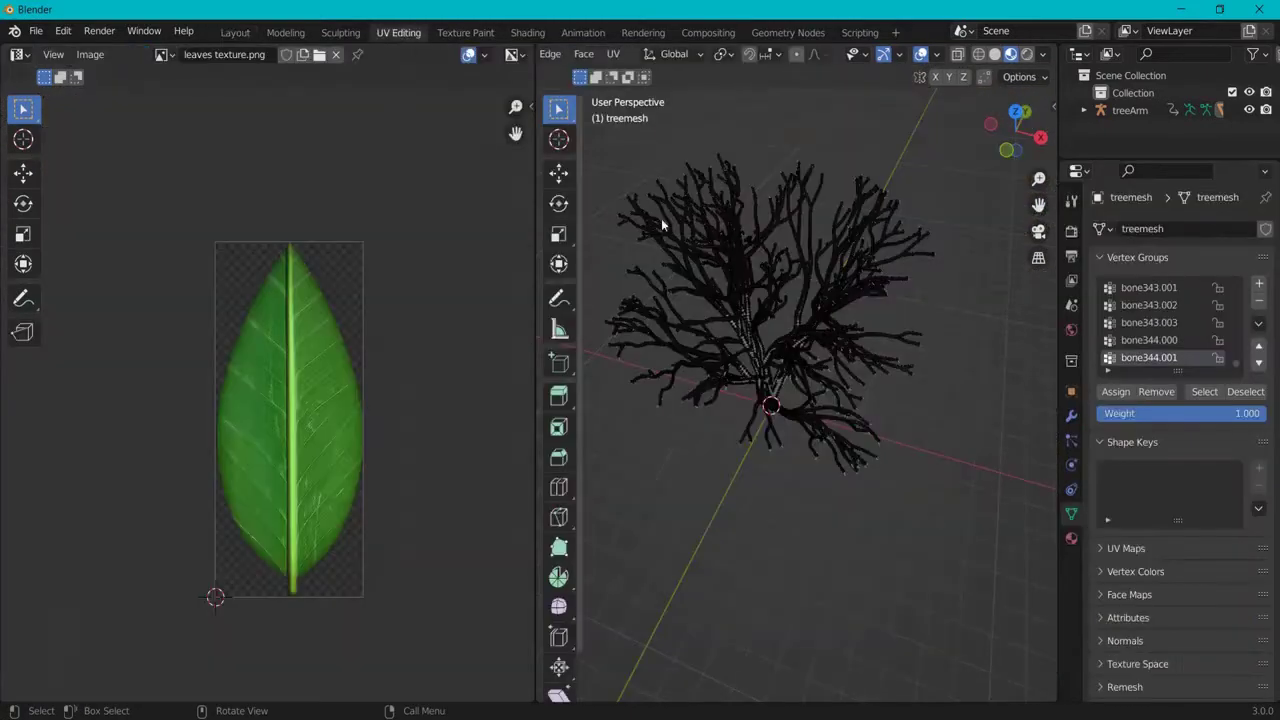
scroll(836, 317, "up", 3)
key("b")
left_click_drag(698, 297, 715, 321)
key("ctrl+l")
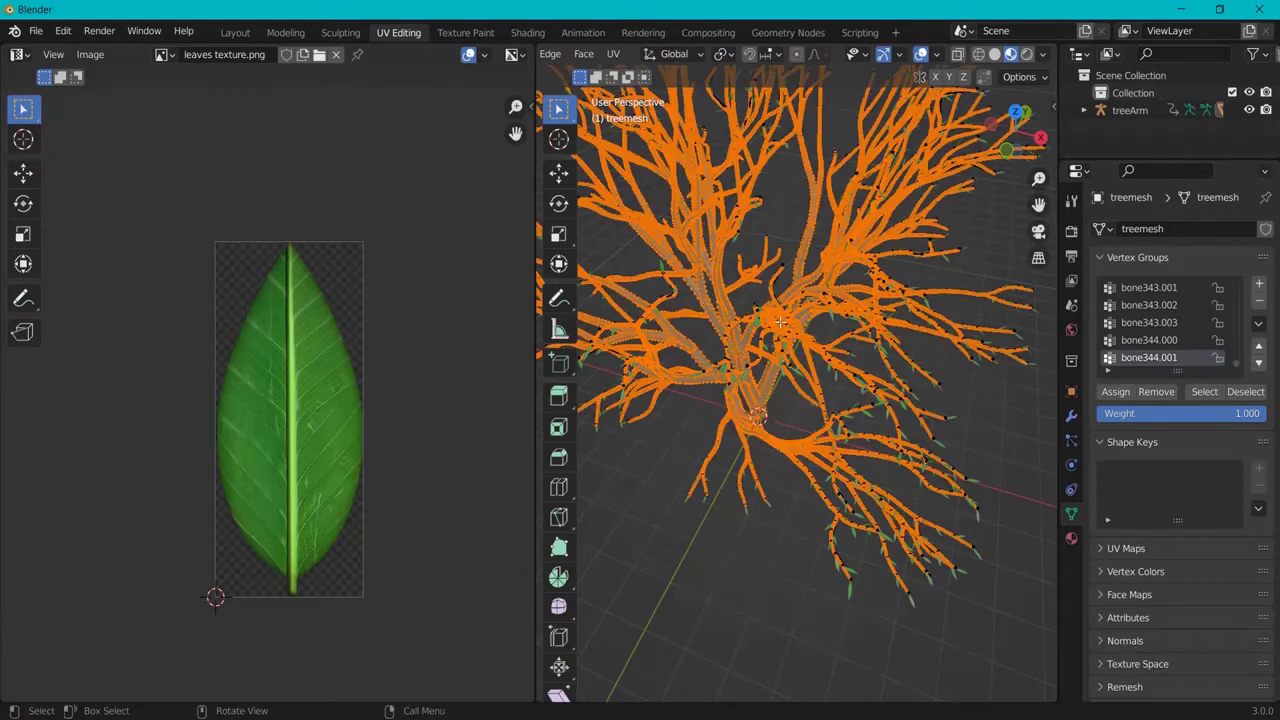
key("u")
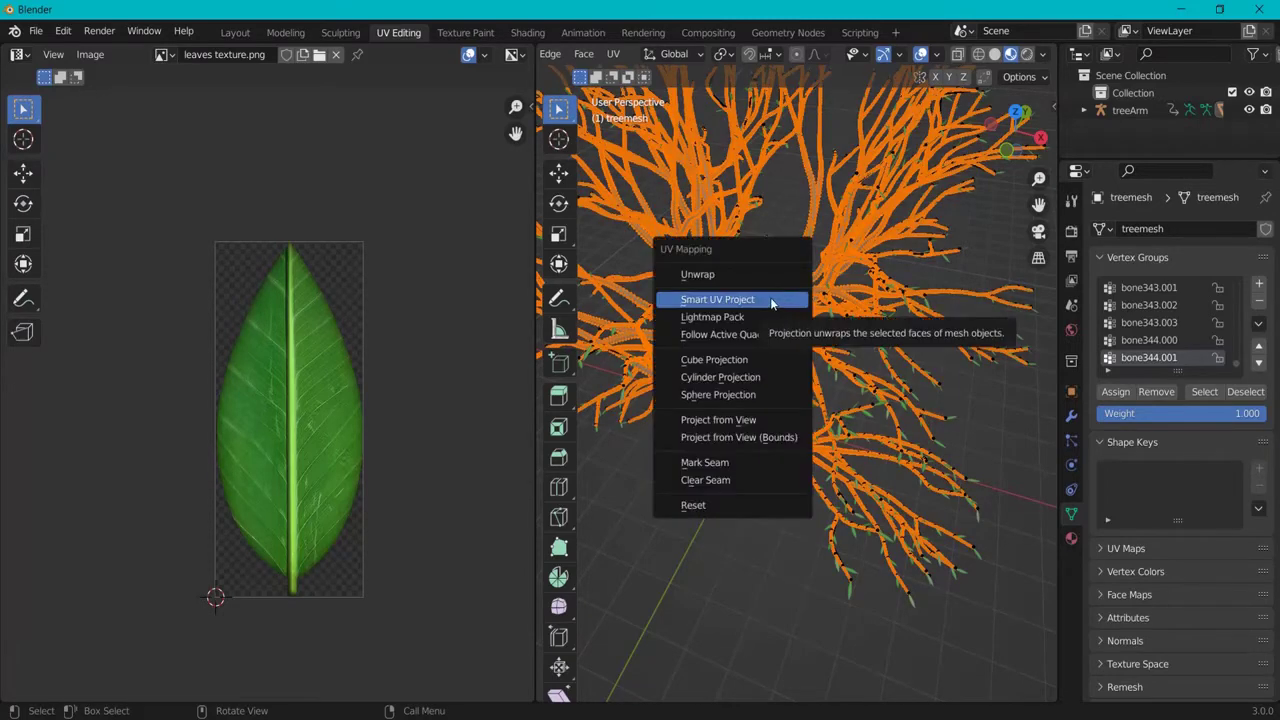
left_click(686, 301)
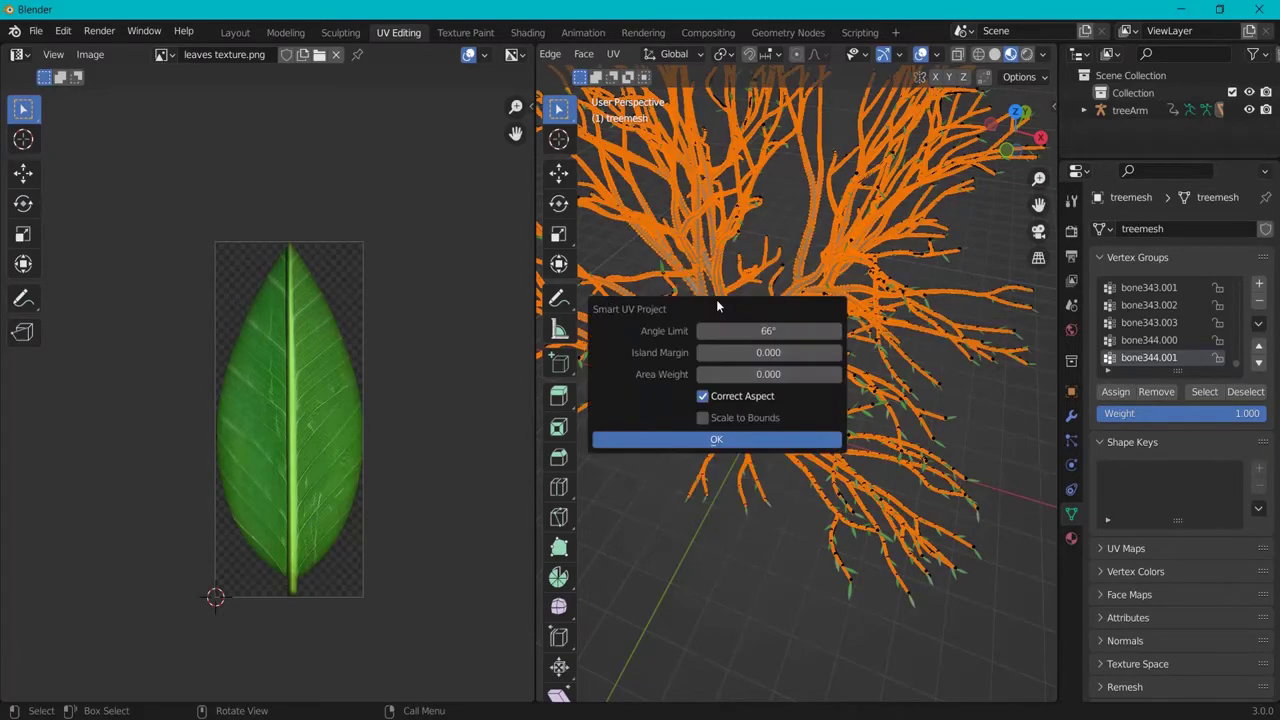
left_click(717, 441)
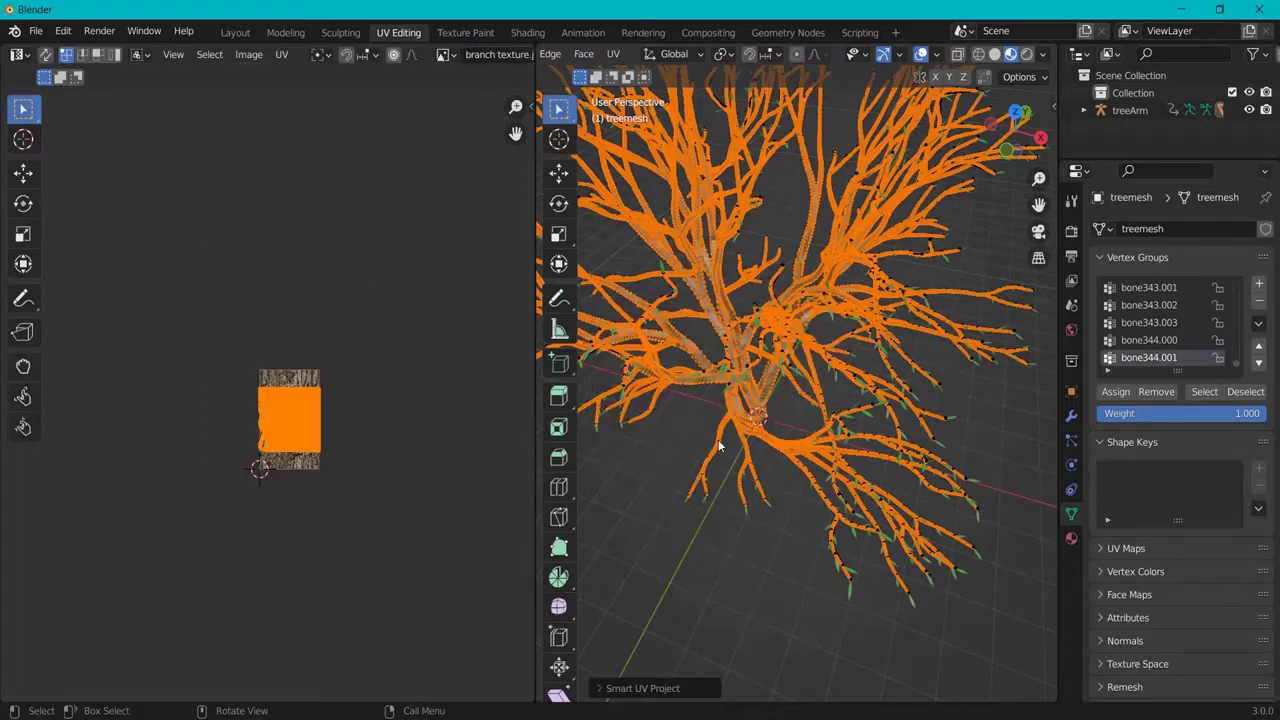
Show branch texture.jpg behind the branch UV islands in the UV Editor
scroll(229, 423, "up", 5)
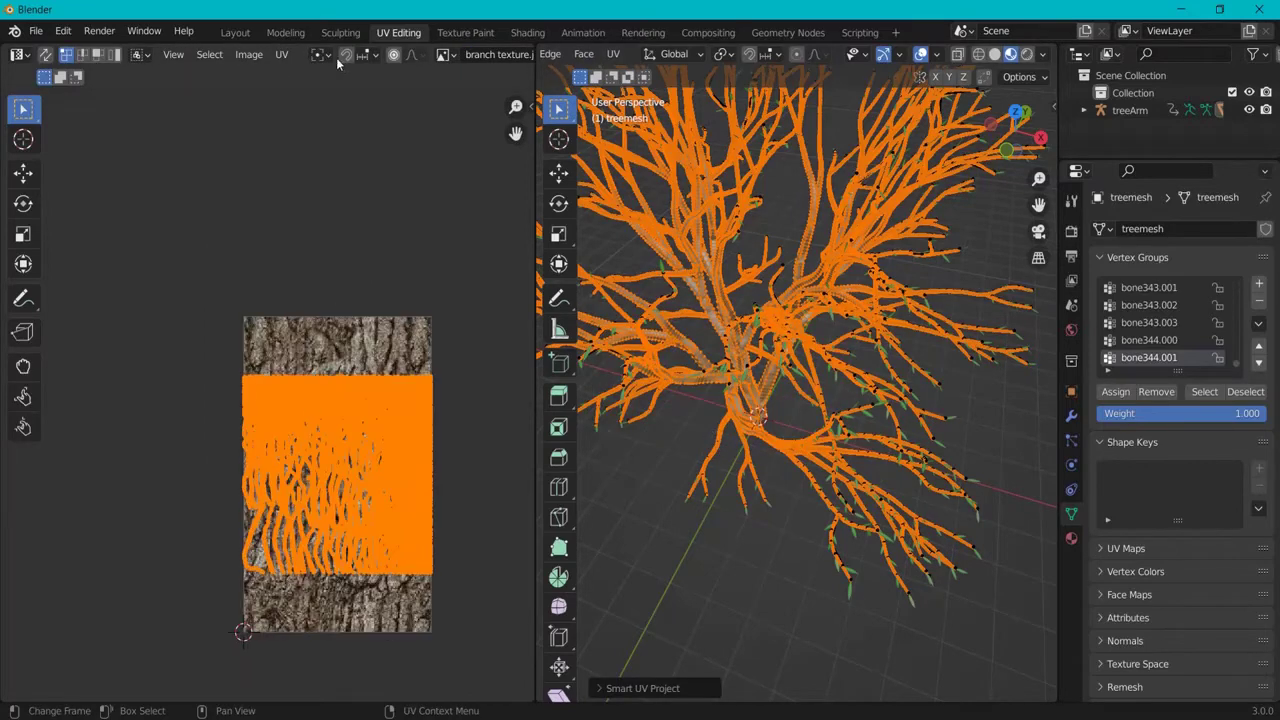
left_click(446, 55)
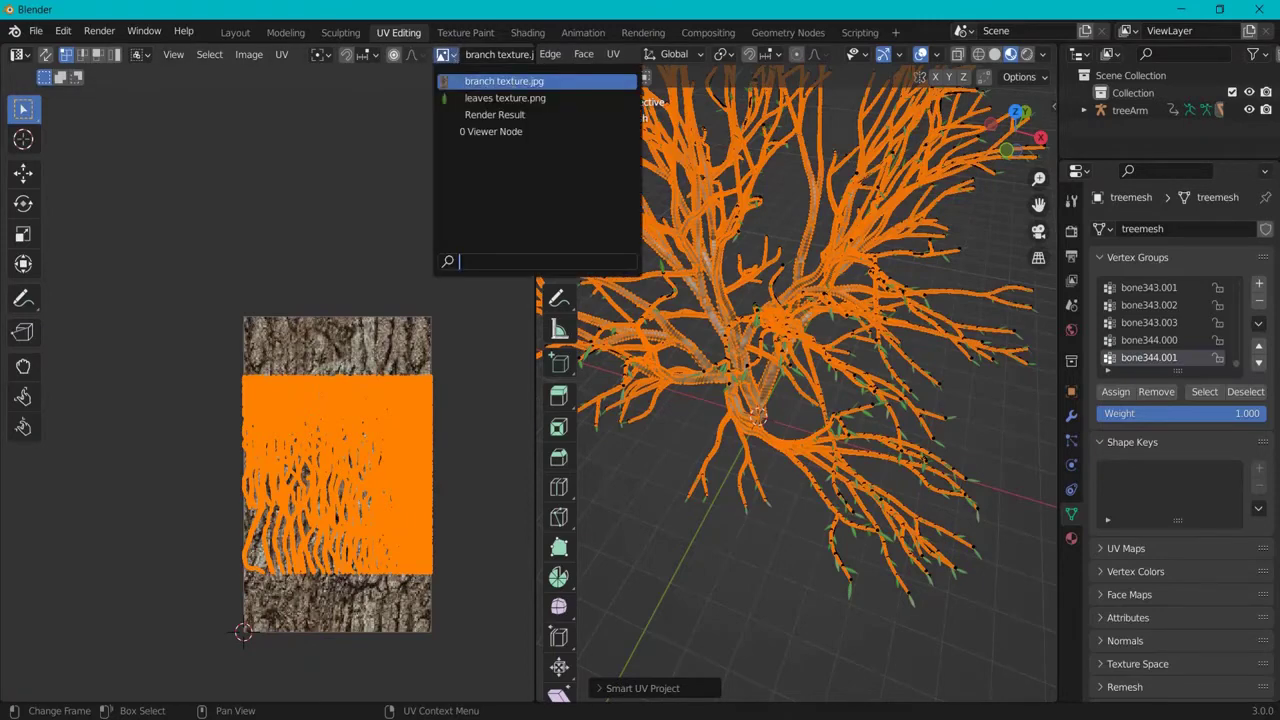
left_click(504, 81)
key("r")
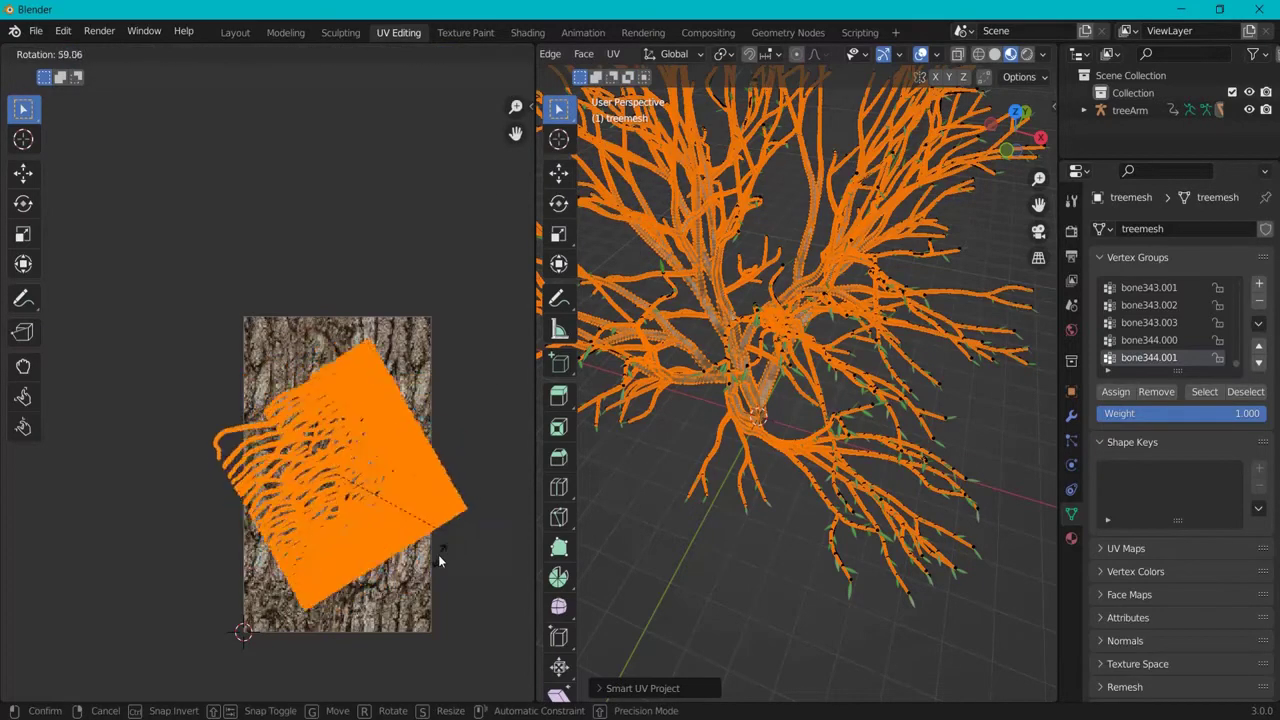
key("Escape")
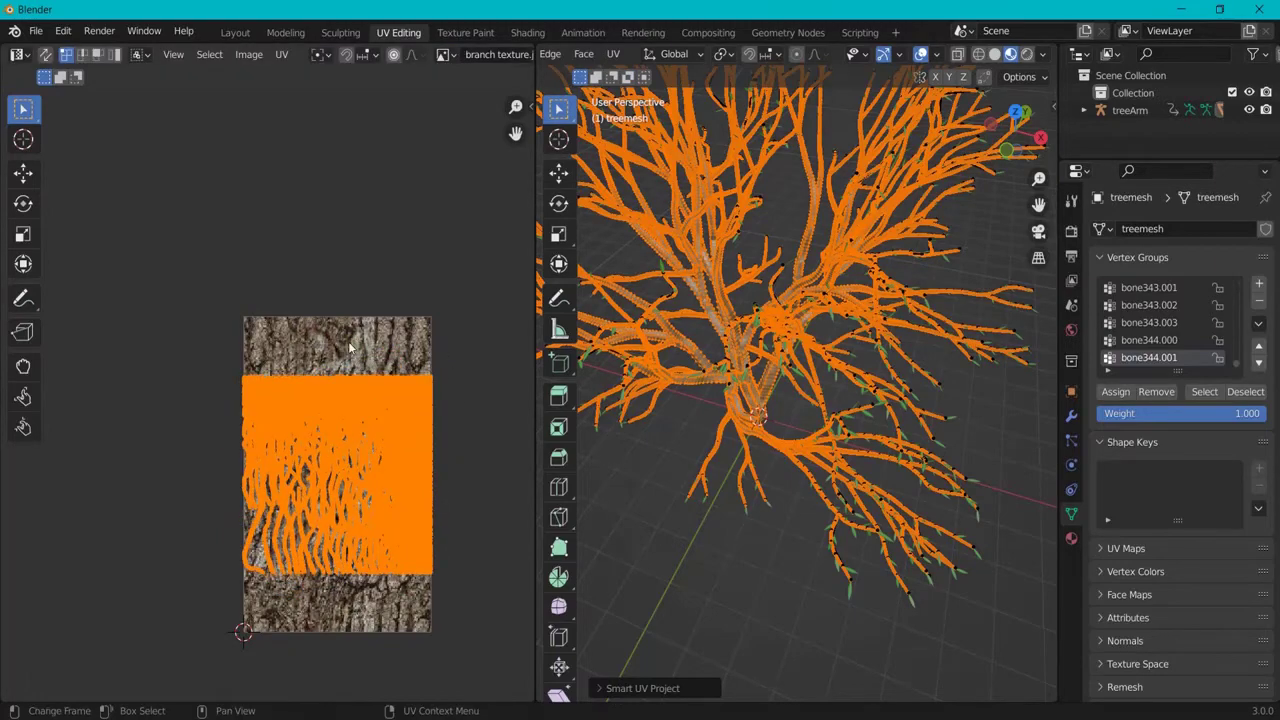
Deselect the tree, frame it in the Layout view, and play the wind animation
key("alt+a")
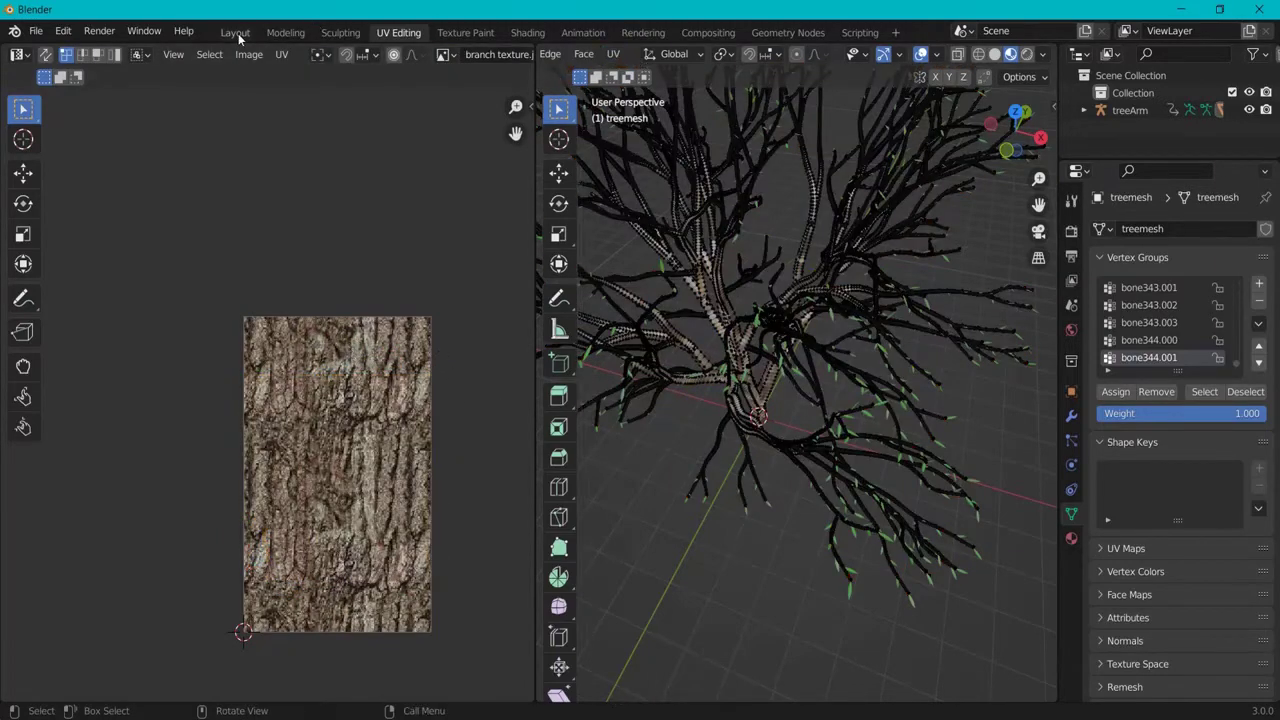
left_click(235, 32)
scroll(637, 350, "down", 5)
middle_click_drag(638, 350, 653, 374)
scroll(653, 374, "up", 5)
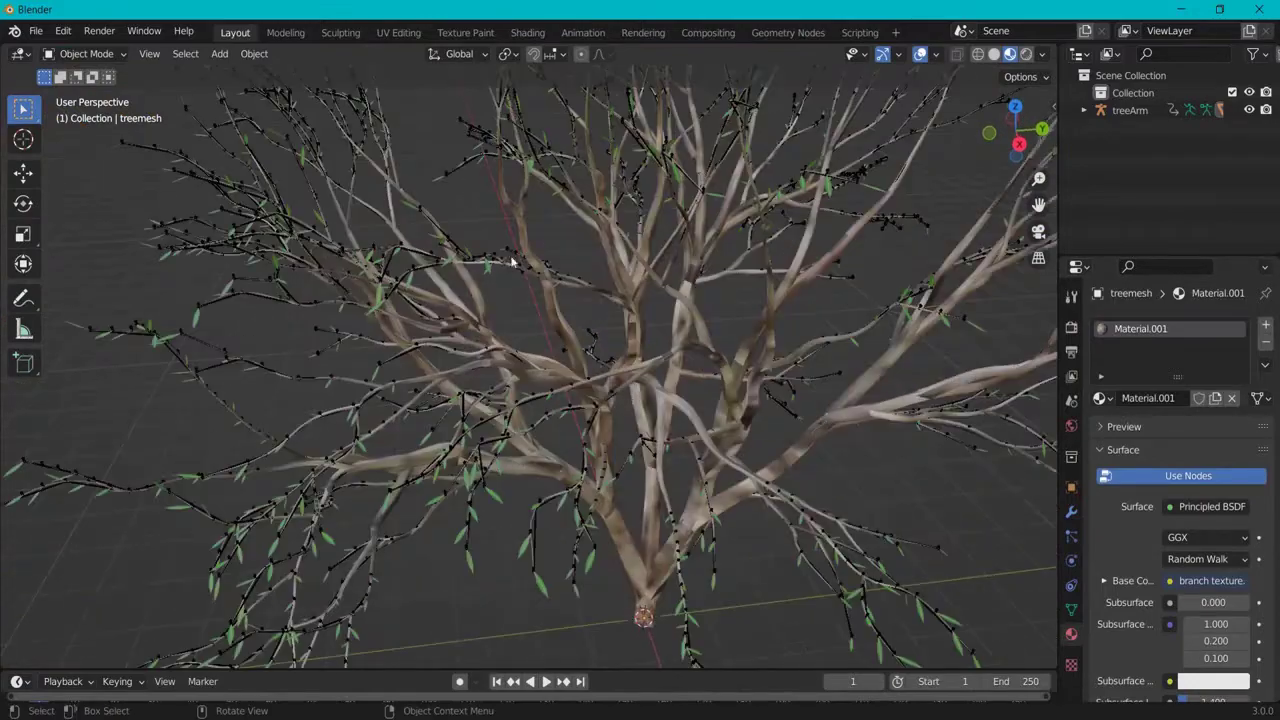
scroll(752, 333, "down", 5)
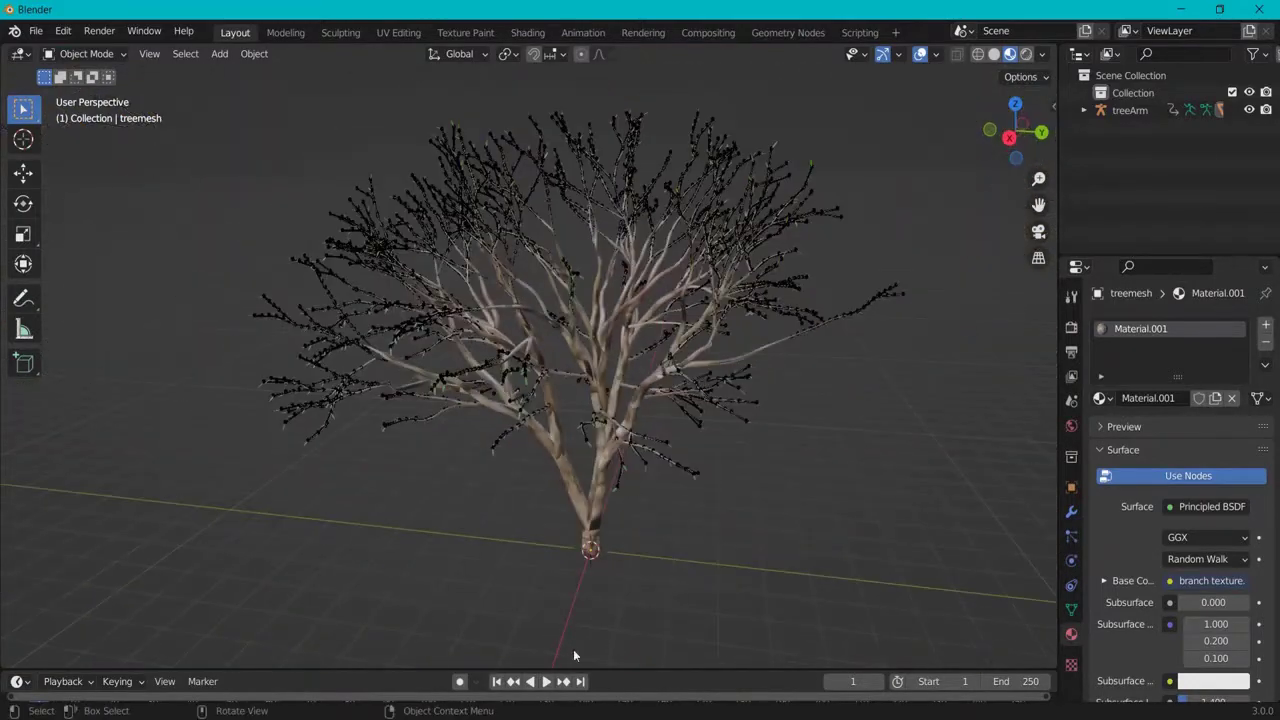
left_click(547, 682)
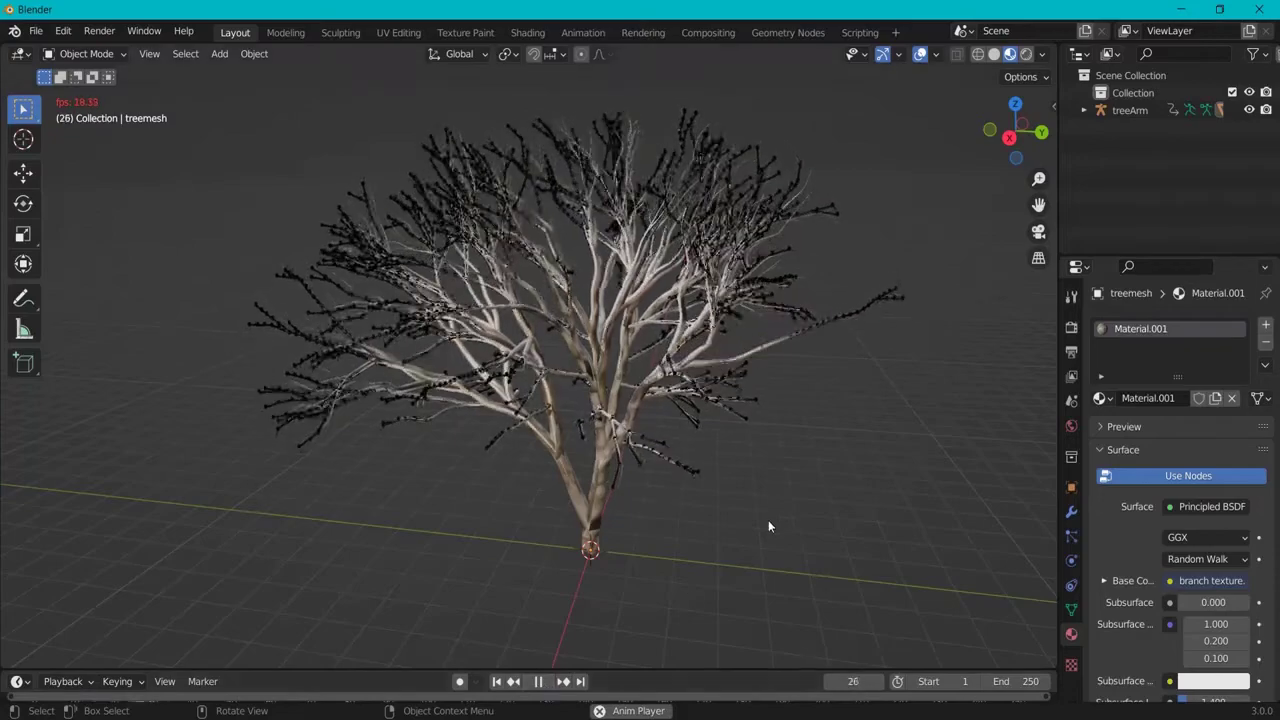